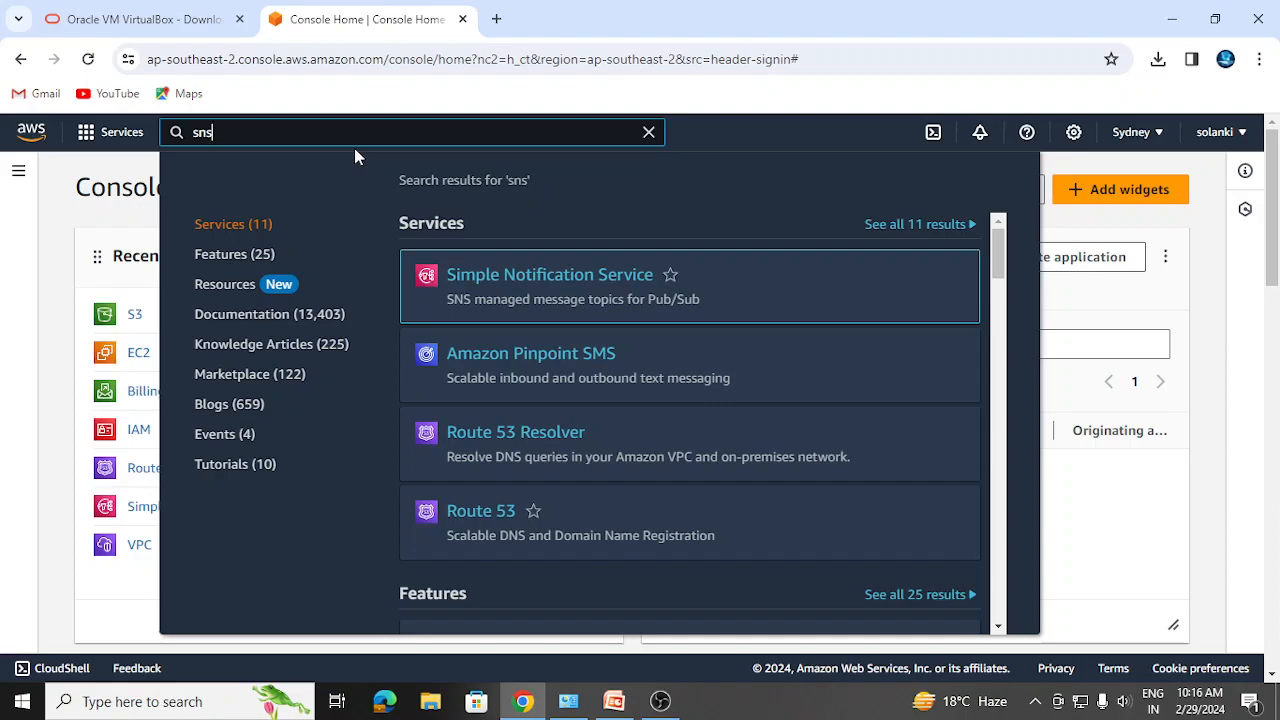
- Open Simple Notification Service from the search results and enter t1 as the new topic's name
{"action": "left_click", "coordinate": [515, 287]}
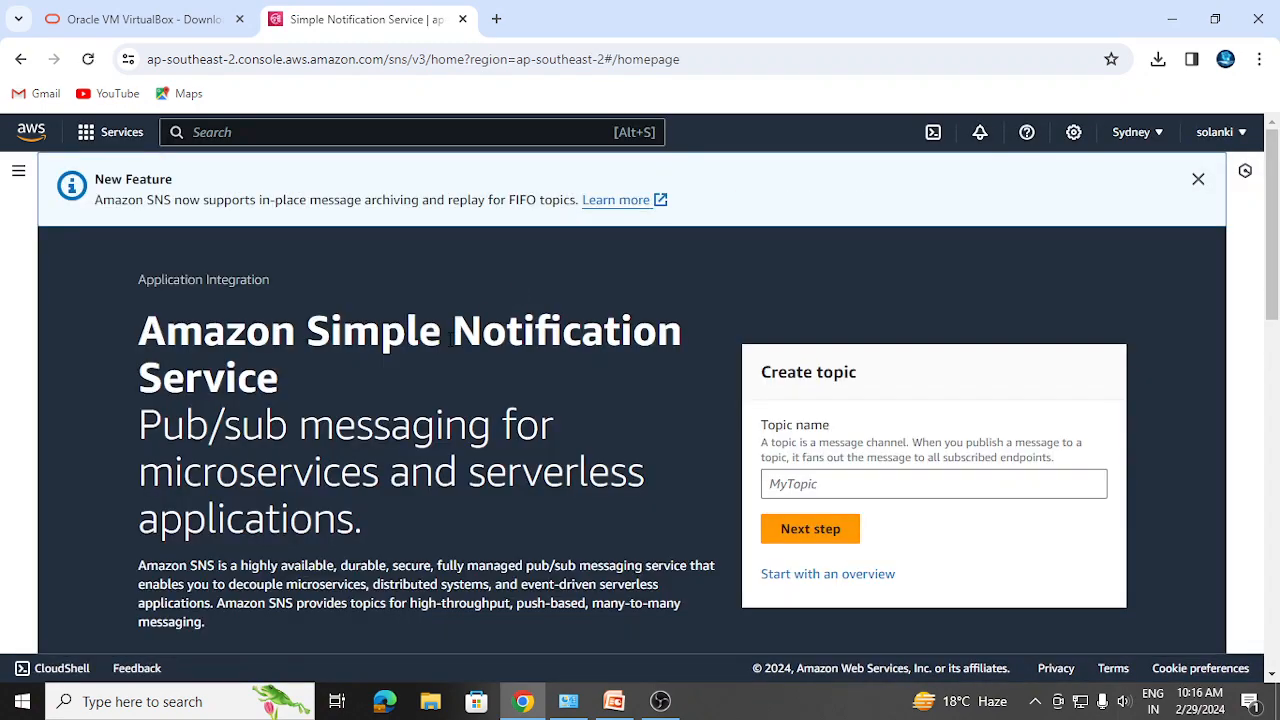
{"action": "left_click", "coordinate": [819, 484]}
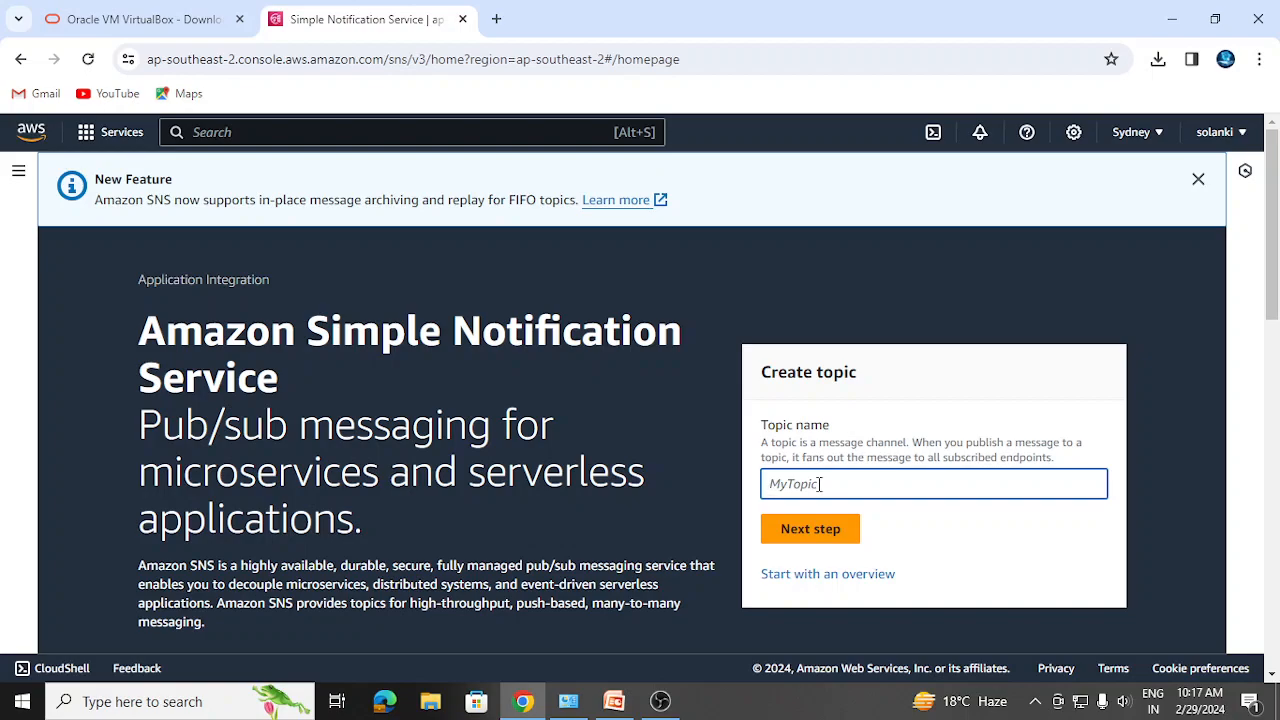
{"action": "type", "text": "t1"}
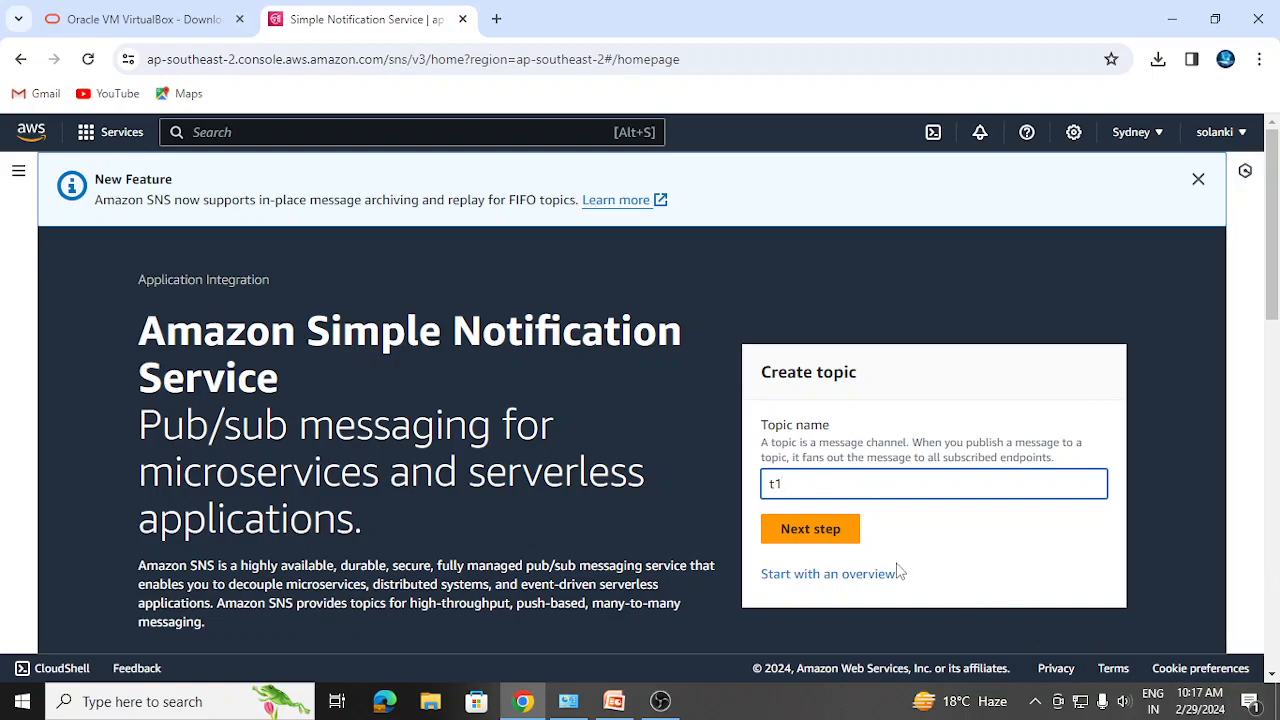
- Go to the full Create topic form and scroll past the Standard type and the name t1
{"action": "left_click", "coordinate": [846, 540]}
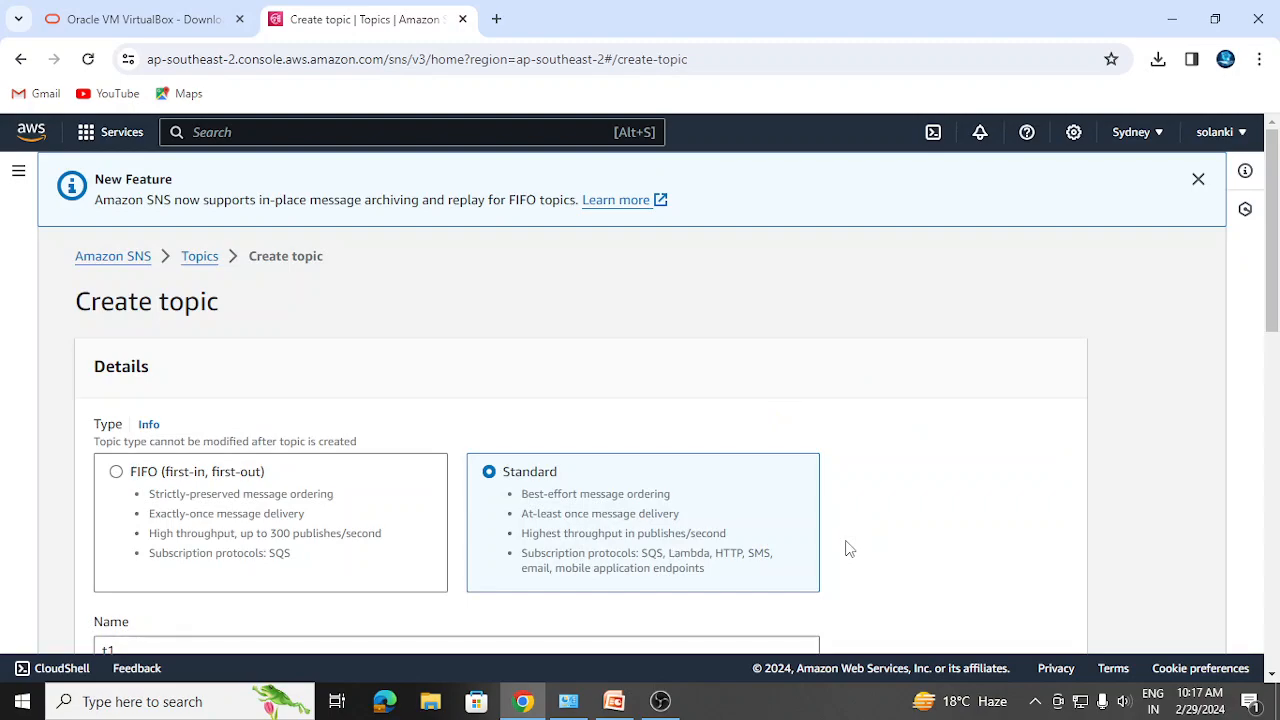
{"action": "left_click_drag", "start_coordinate": [1271, 316], "coordinate": [1271, 345]}
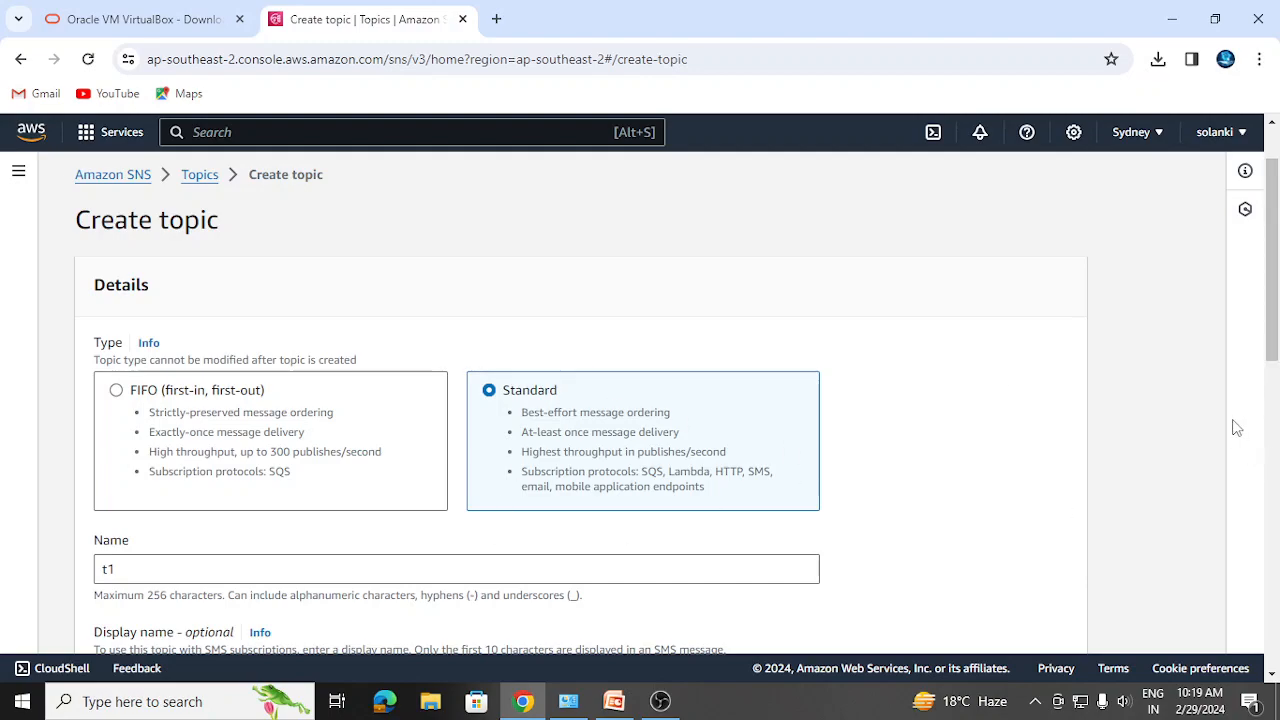
{"action": "left_click_drag", "start_coordinate": [1273, 340], "coordinate": [1274, 388]}
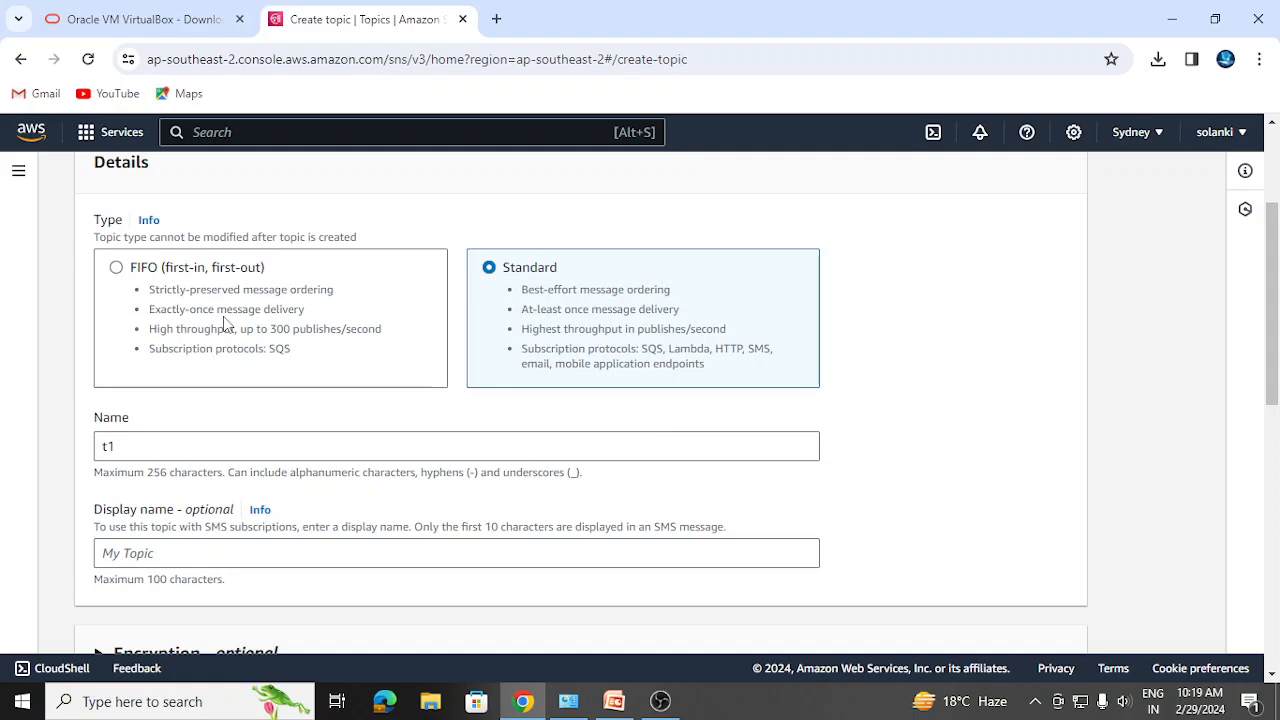
{"action": "left_click_drag", "start_coordinate": [1274, 388], "coordinate": [1274, 448]}
- Enter 'notice' as topic t1's display name and scroll through the optional sections
{"action": "left_click", "coordinate": [205, 386]}
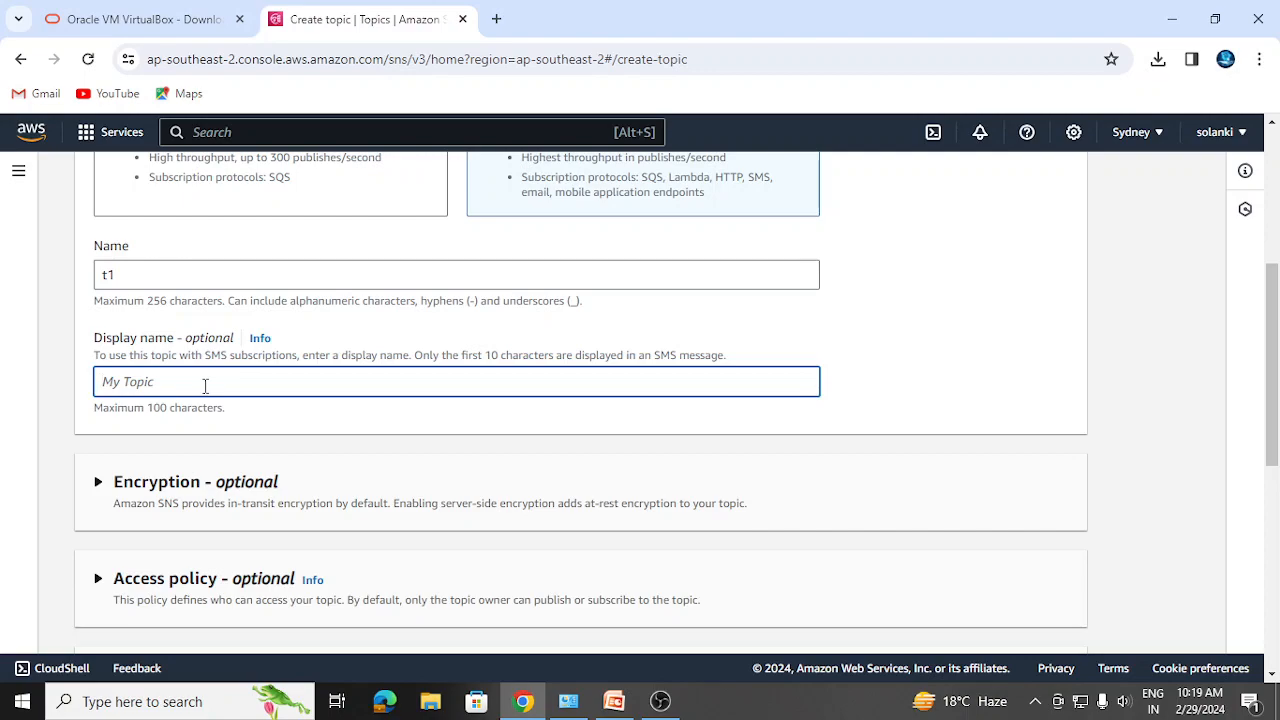
{"action": "type", "text": "notice"}
{"action": "left_click_drag", "start_coordinate": [1272, 423], "coordinate": [1274, 527]}
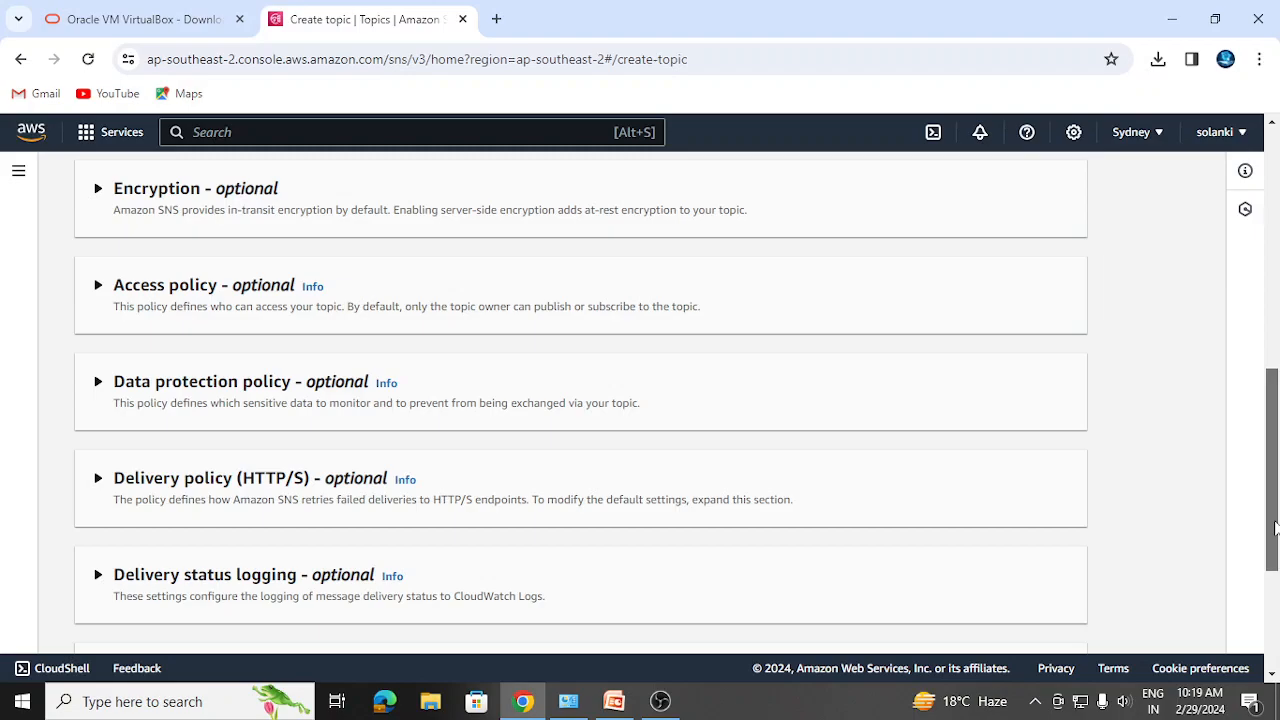
{"action": "left_click_drag", "start_coordinate": [1276, 527], "coordinate": [1243, 640]}
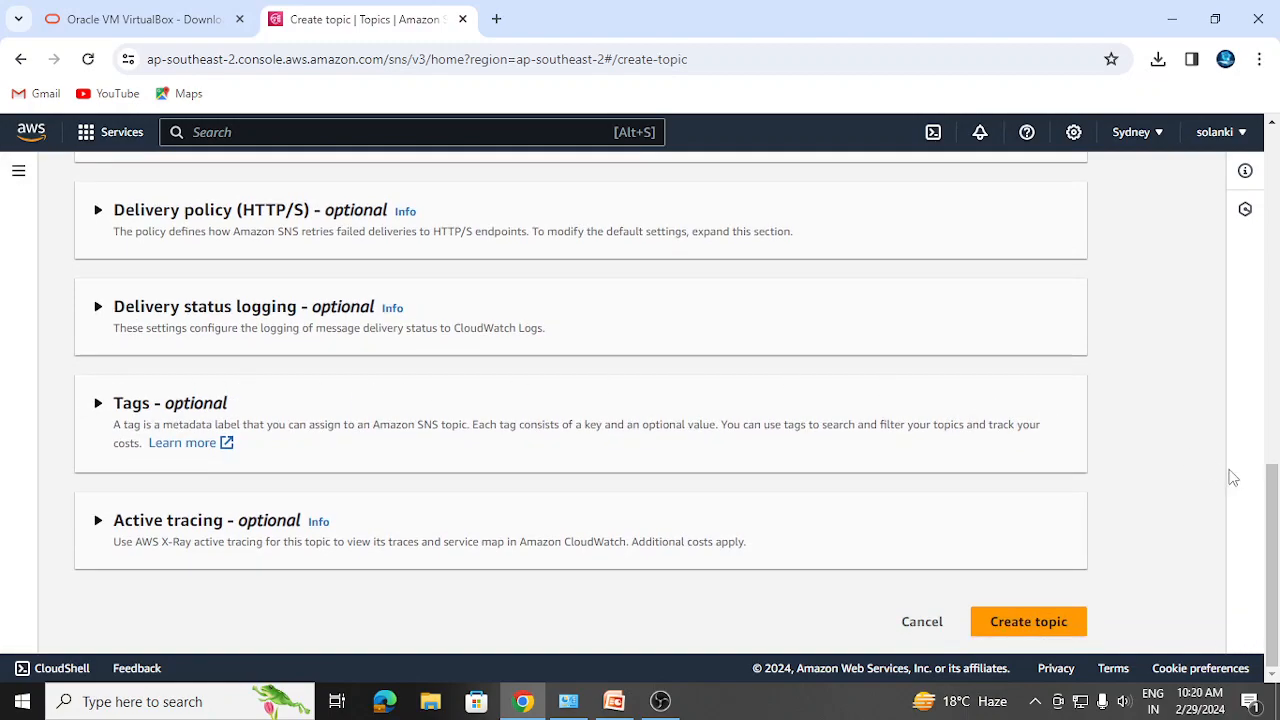
{"action": "scroll", "coordinate": [1276, 548], "scroll_direction": "up", "scroll_amount": 1}
{"action": "left_click_drag", "start_coordinate": [1276, 548], "coordinate": [1276, 516]}
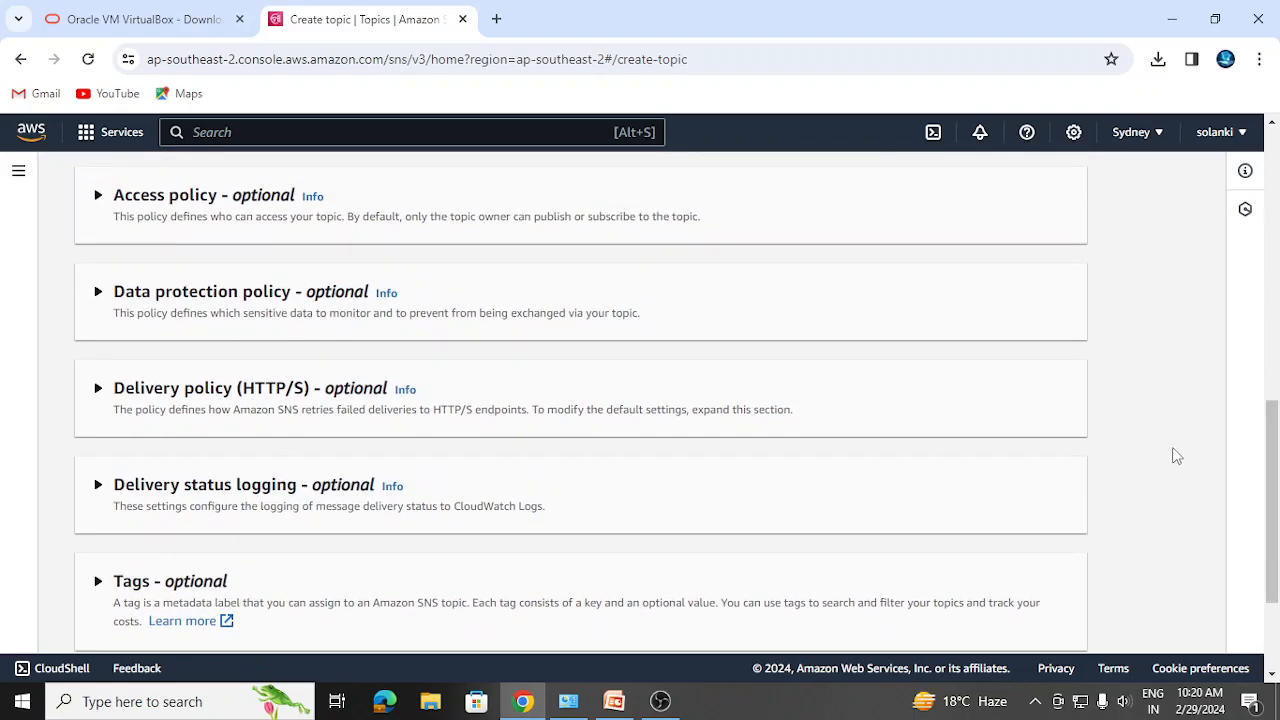
- Expand the Access policy and Data protection policy sections to review their defaults
{"action": "left_click", "coordinate": [99, 293]}
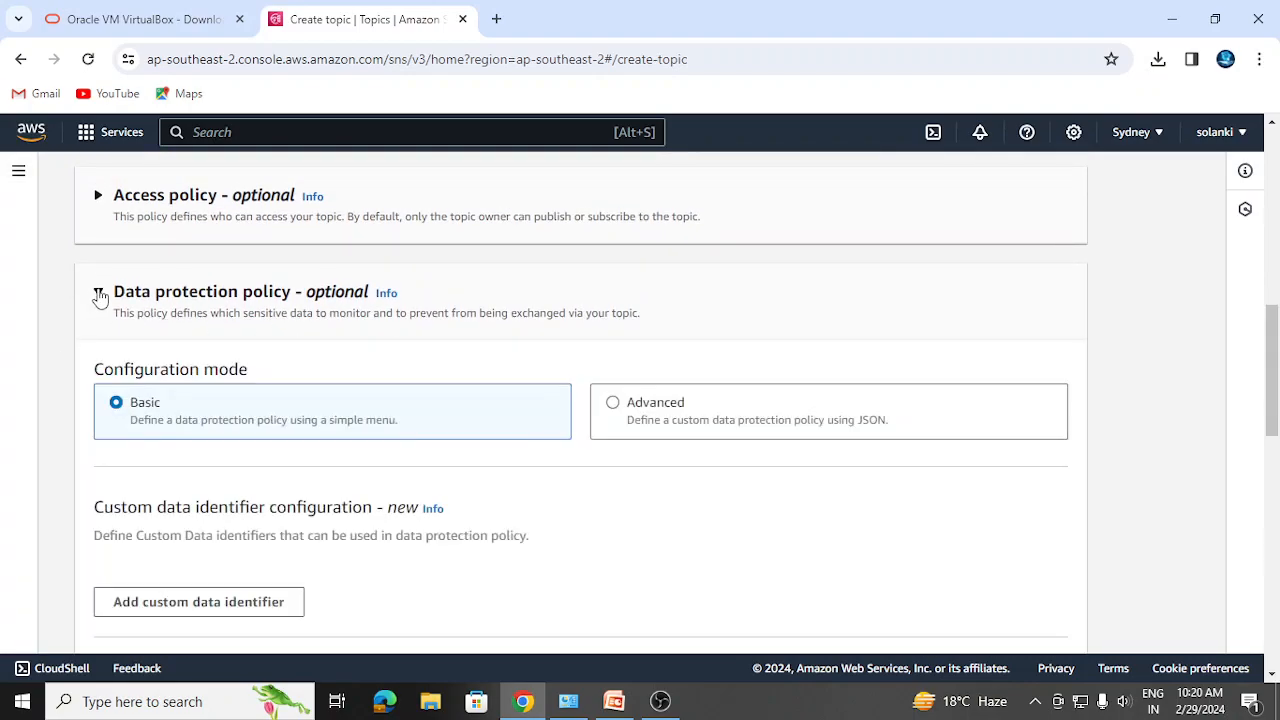
{"action": "left_click", "coordinate": [96, 196]}
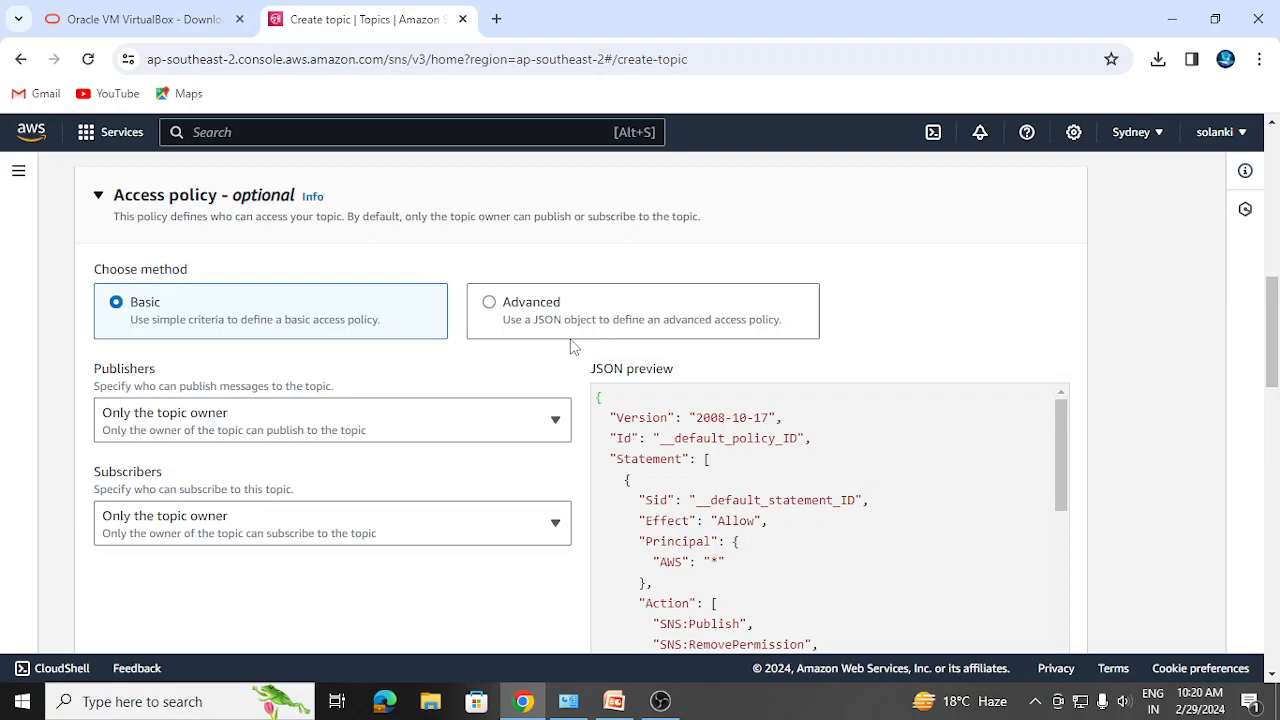
{"action": "left_click_drag", "start_coordinate": [1274, 380], "coordinate": [1274, 453]}
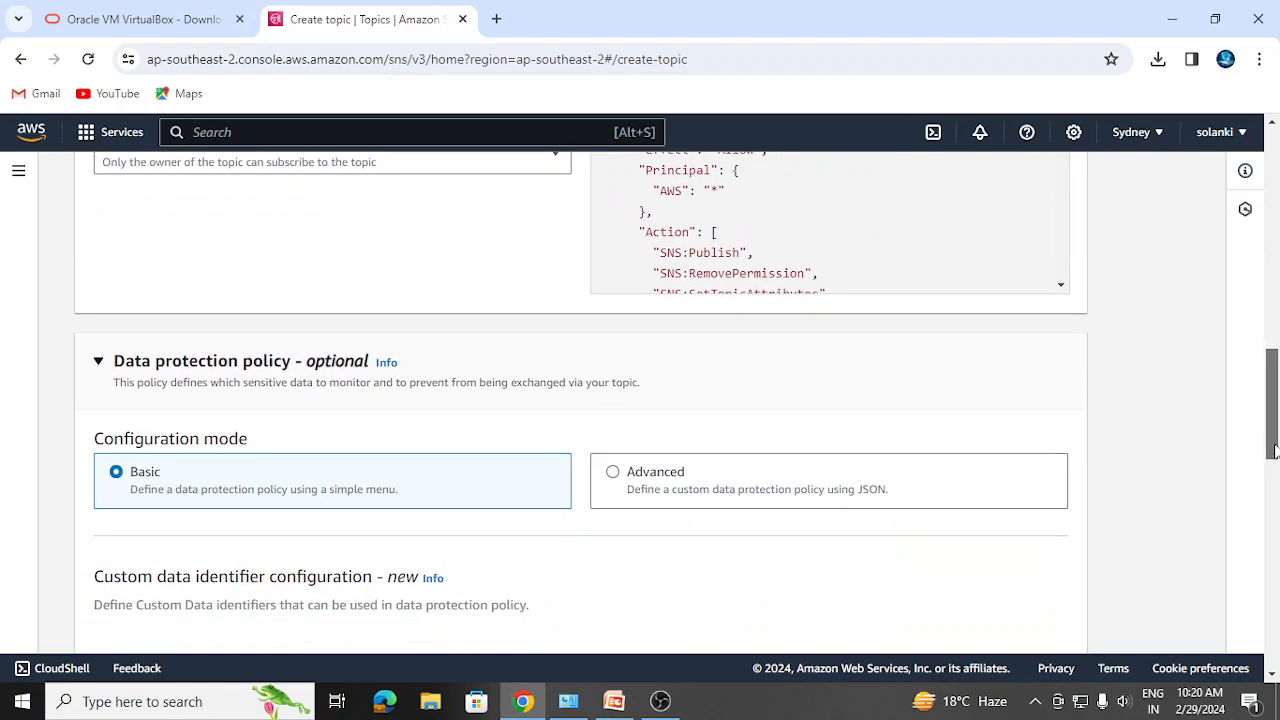
{"action": "left_click", "coordinate": [101, 364]}
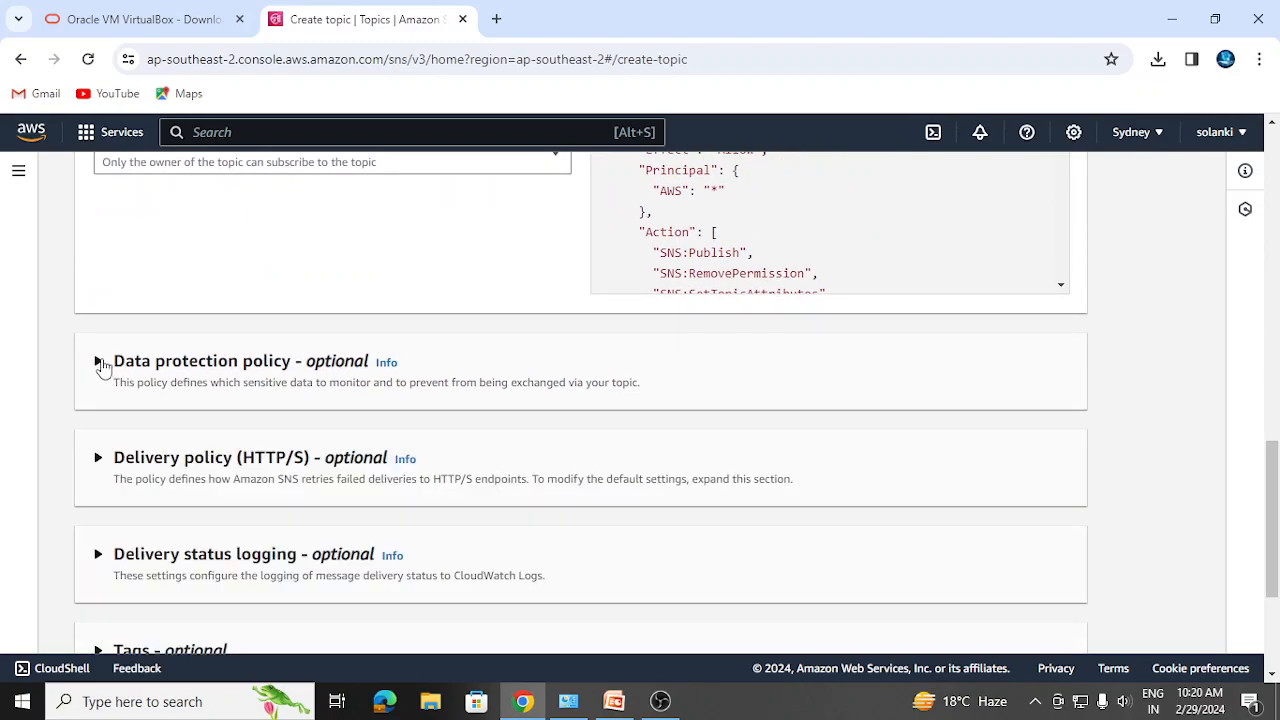
{"action": "left_click", "coordinate": [99, 362]}
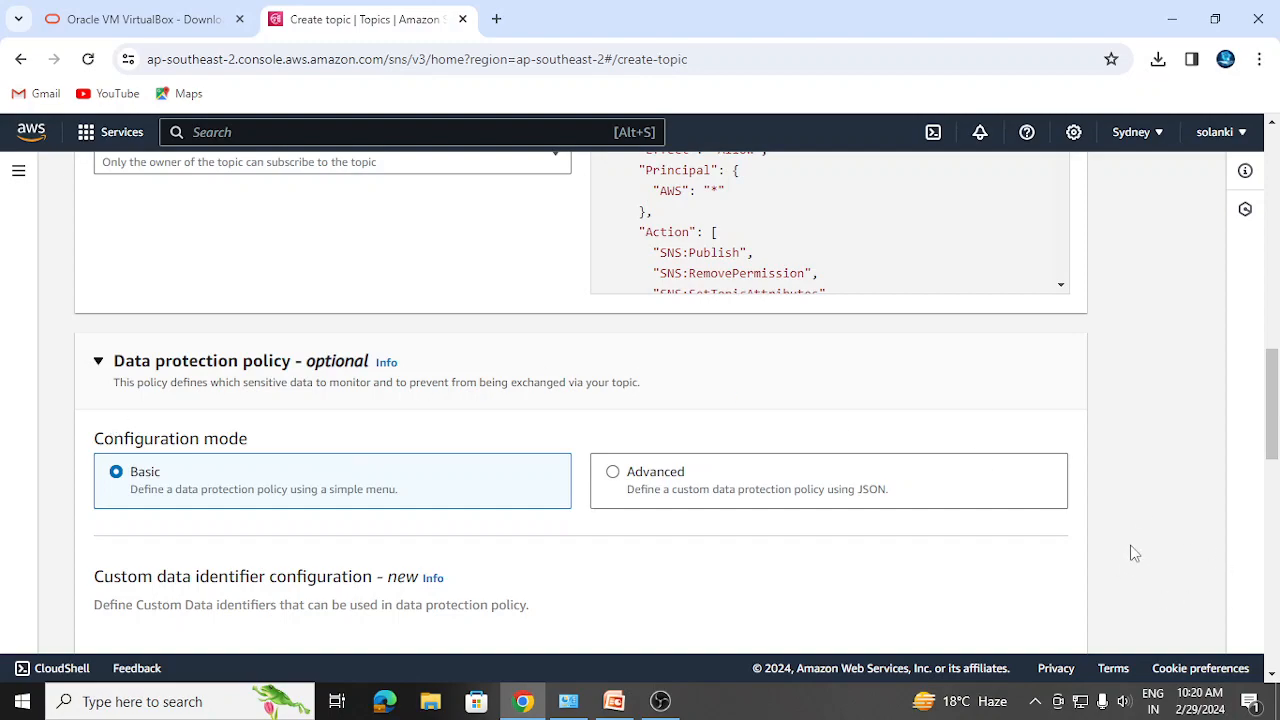
{"action": "left_click_drag", "start_coordinate": [1273, 420], "coordinate": [1273, 487]}
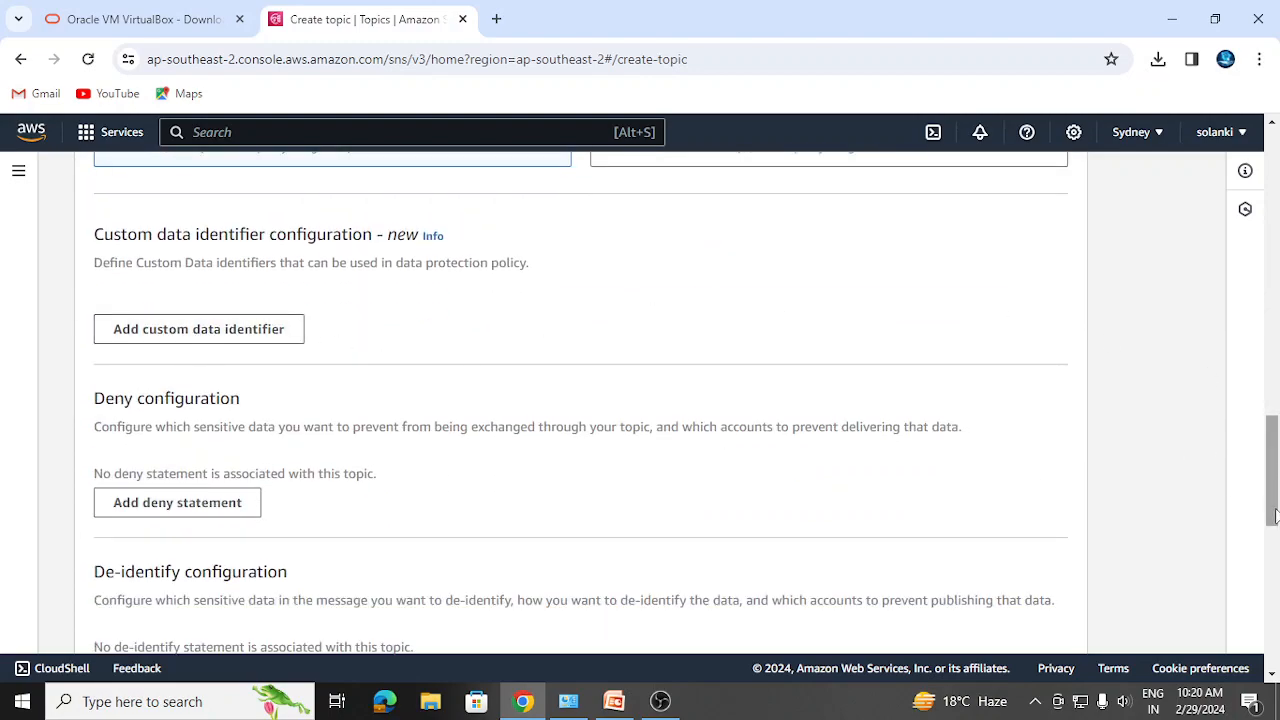
{"action": "left_click_drag", "start_coordinate": [1276, 511], "coordinate": [1275, 525]}
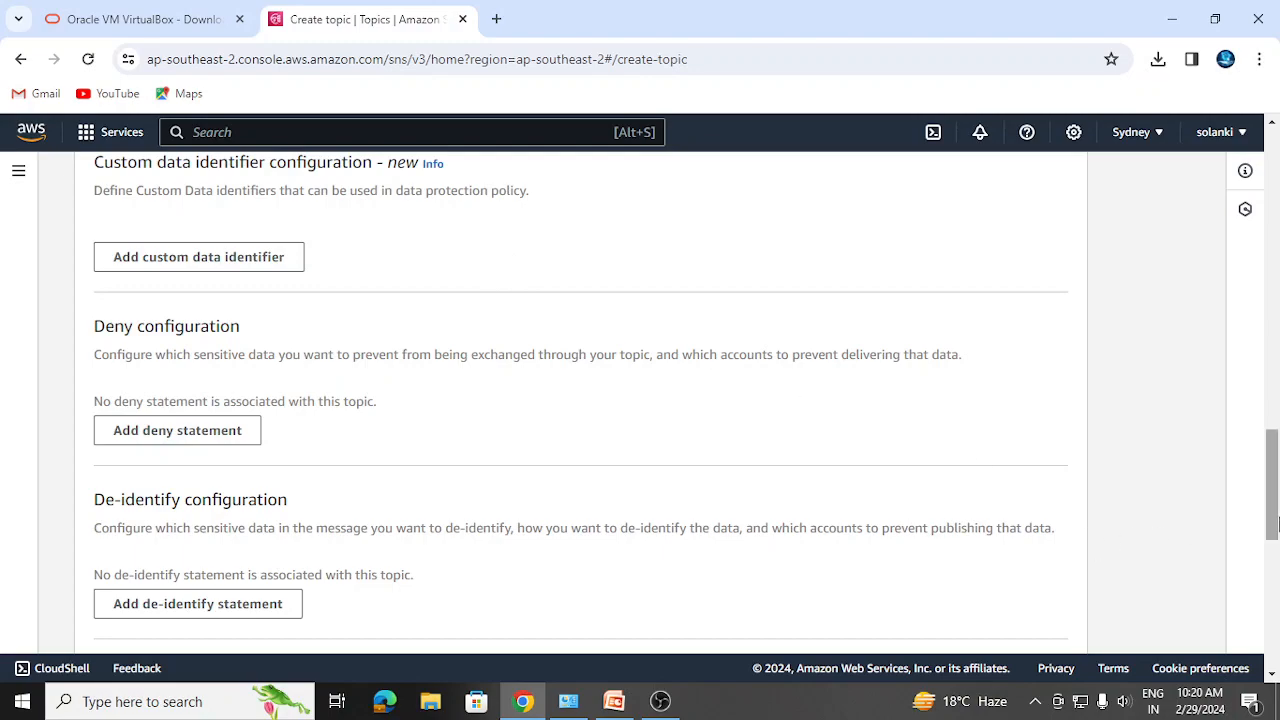
- Expand the HTTP/S delivery policy: 3 retries, 0 without delay, 20-second minimum delay
{"action": "scroll", "coordinate": [1276, 524], "scroll_direction": "down", "scroll_amount": 1}
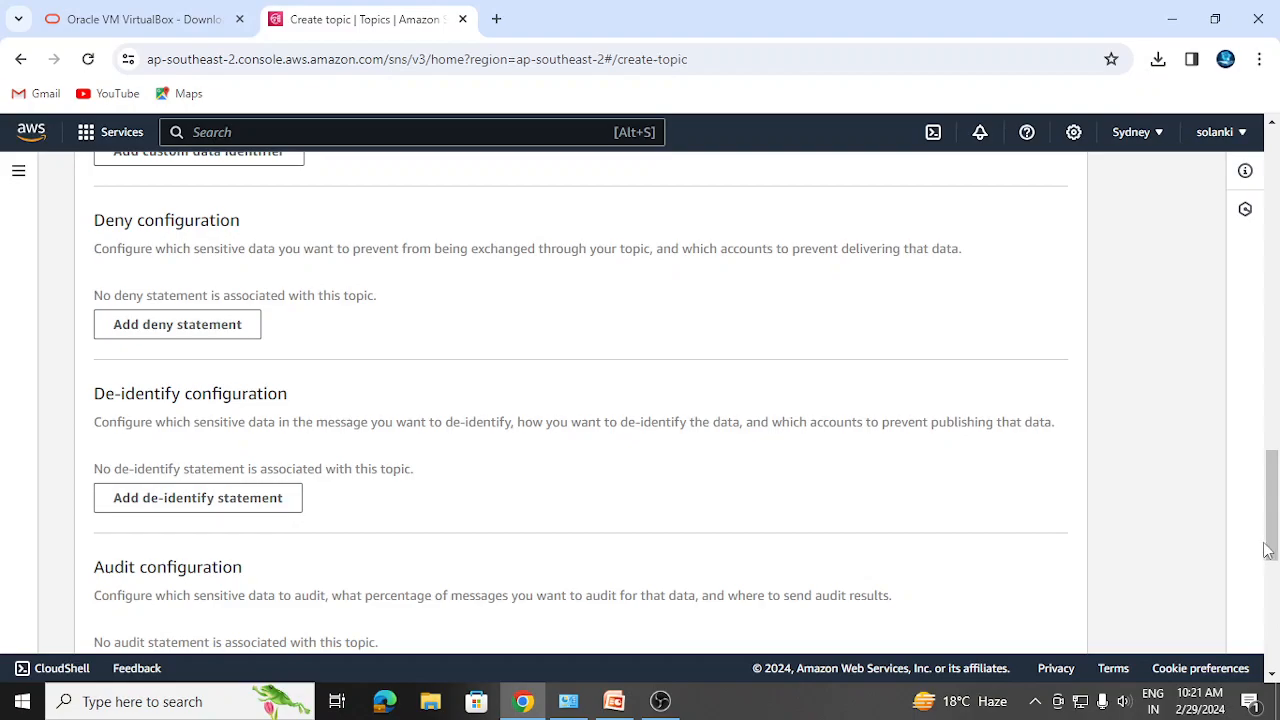
{"action": "left_click_drag", "start_coordinate": [1272, 550], "coordinate": [1273, 632]}
{"action": "left_click", "coordinate": [98, 320]}
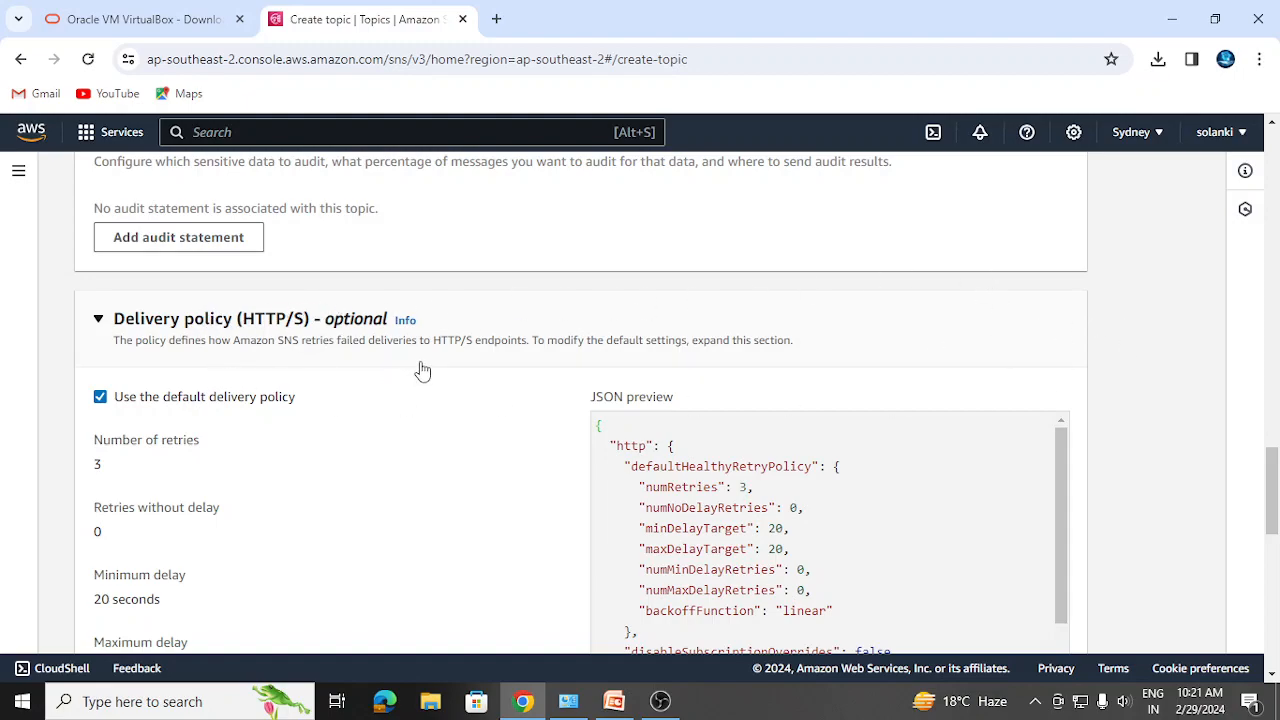
- Expand Delivery status logging (no protocols, 100% success sample rate) and scroll to the form's end
{"action": "left_click_drag", "start_coordinate": [1272, 476], "coordinate": [1272, 502]}
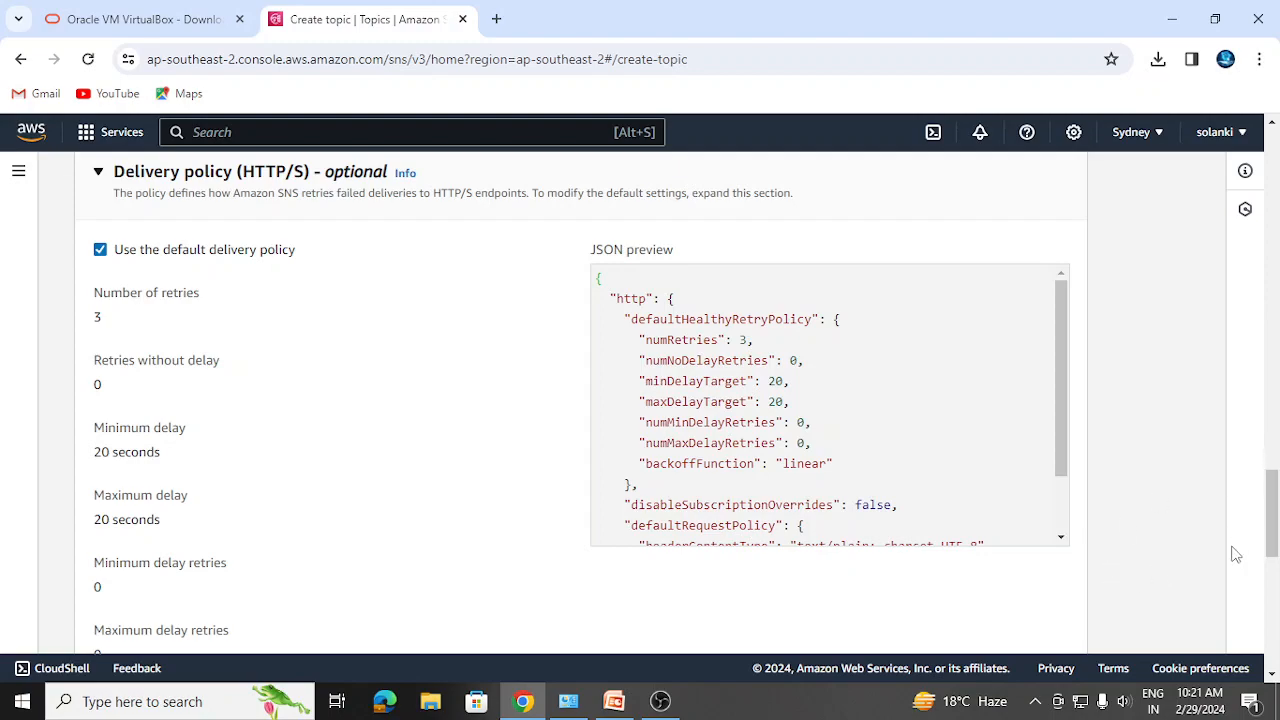
{"action": "left_click_drag", "start_coordinate": [1270, 545], "coordinate": [1274, 638]}
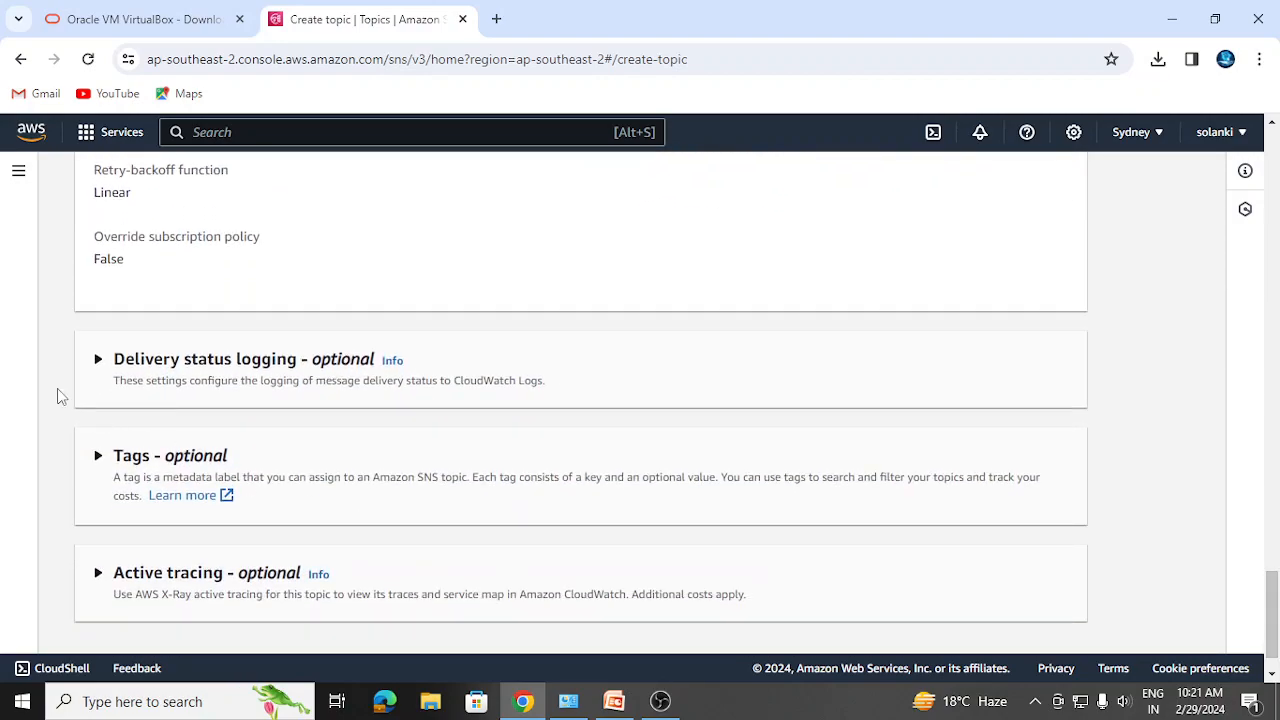
{"action": "left_click", "coordinate": [101, 370]}
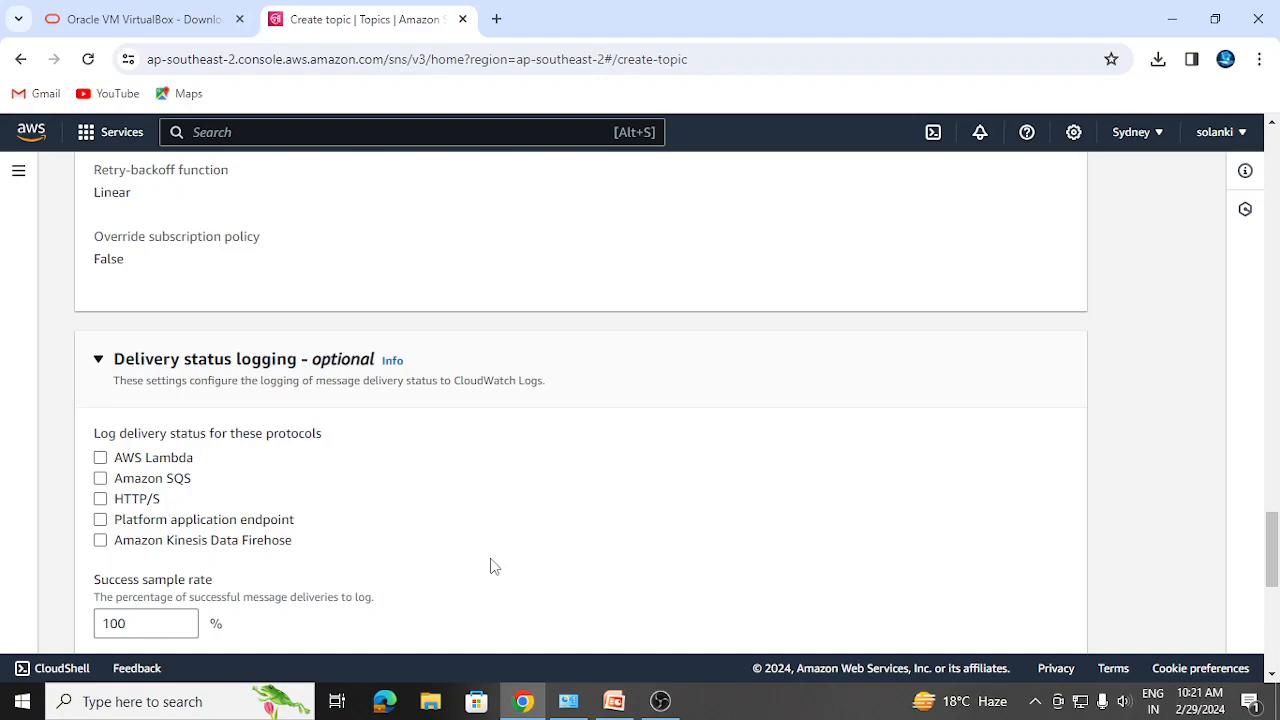
{"action": "left_click_drag", "start_coordinate": [1275, 558], "coordinate": [1275, 620]}
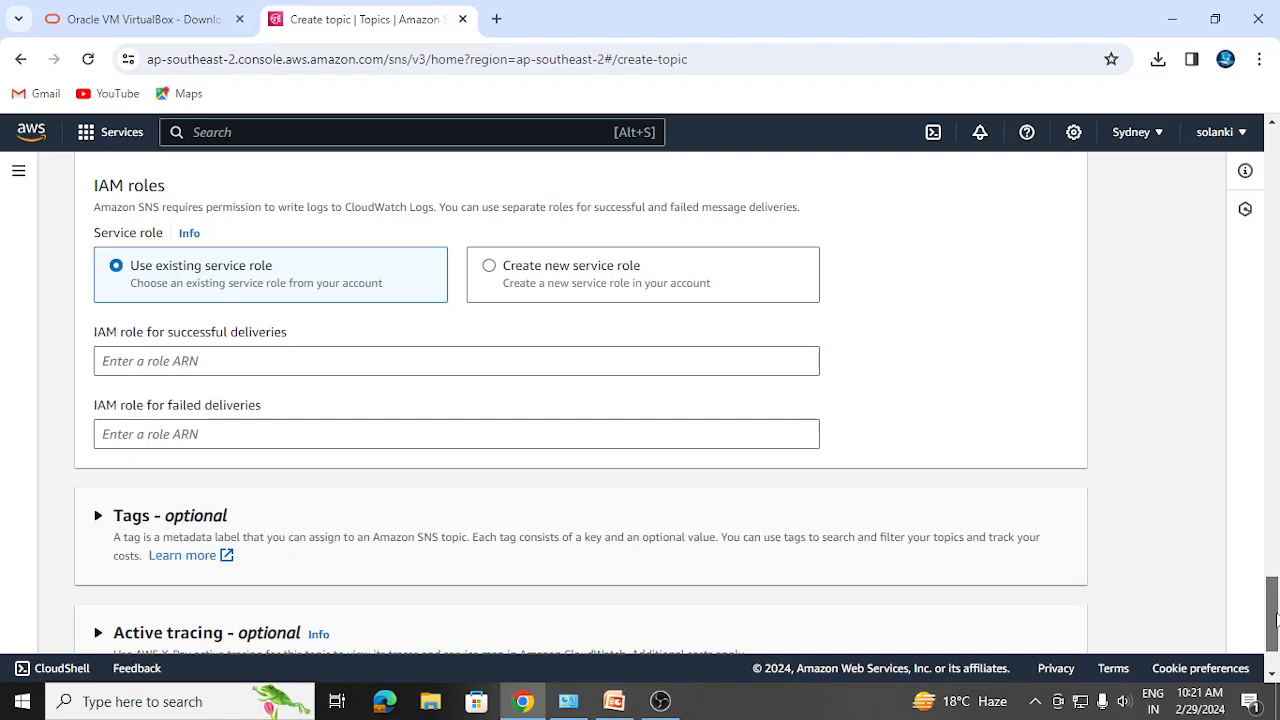
{"action": "left_click_drag", "start_coordinate": [1275, 620], "coordinate": [1275, 634]}
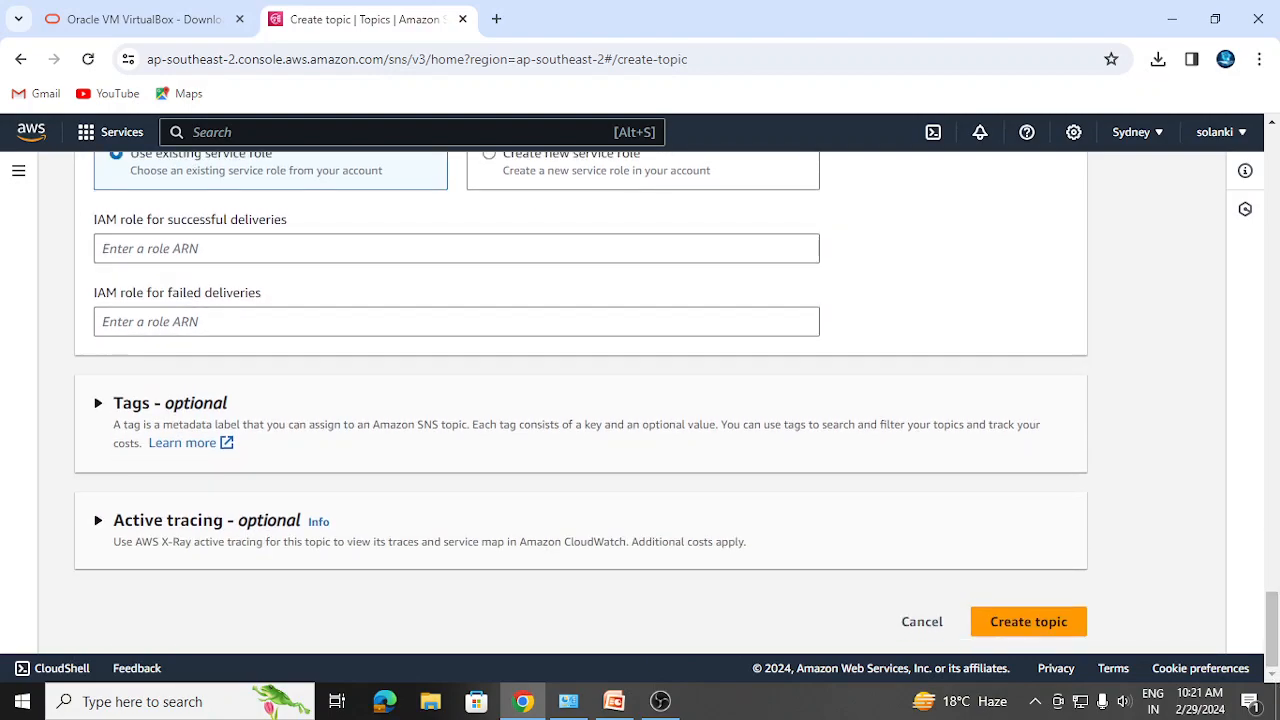
- Create topic t1, dismiss the confirmation, and scroll to its empty Subscriptions (0) list
{"action": "left_click", "coordinate": [1007, 630]}
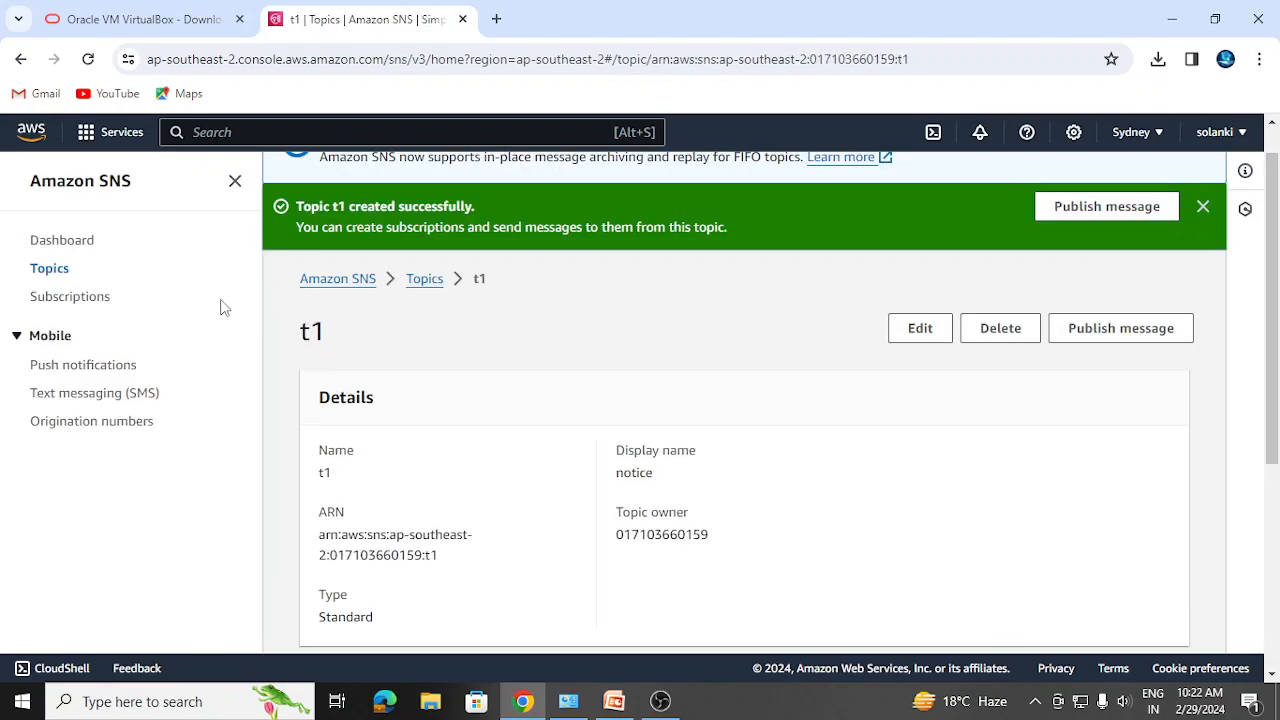
{"action": "left_click", "coordinate": [1204, 207]}
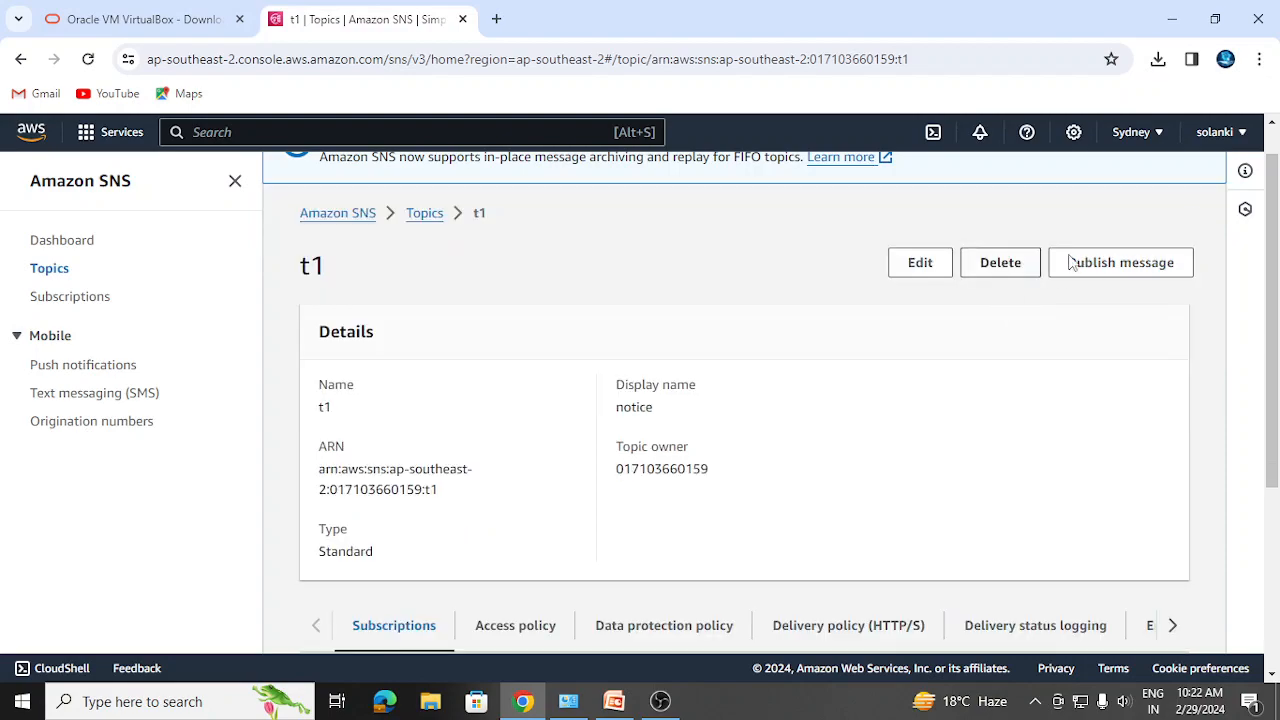
{"action": "left_click_drag", "start_coordinate": [1272, 287], "coordinate": [1258, 483]}
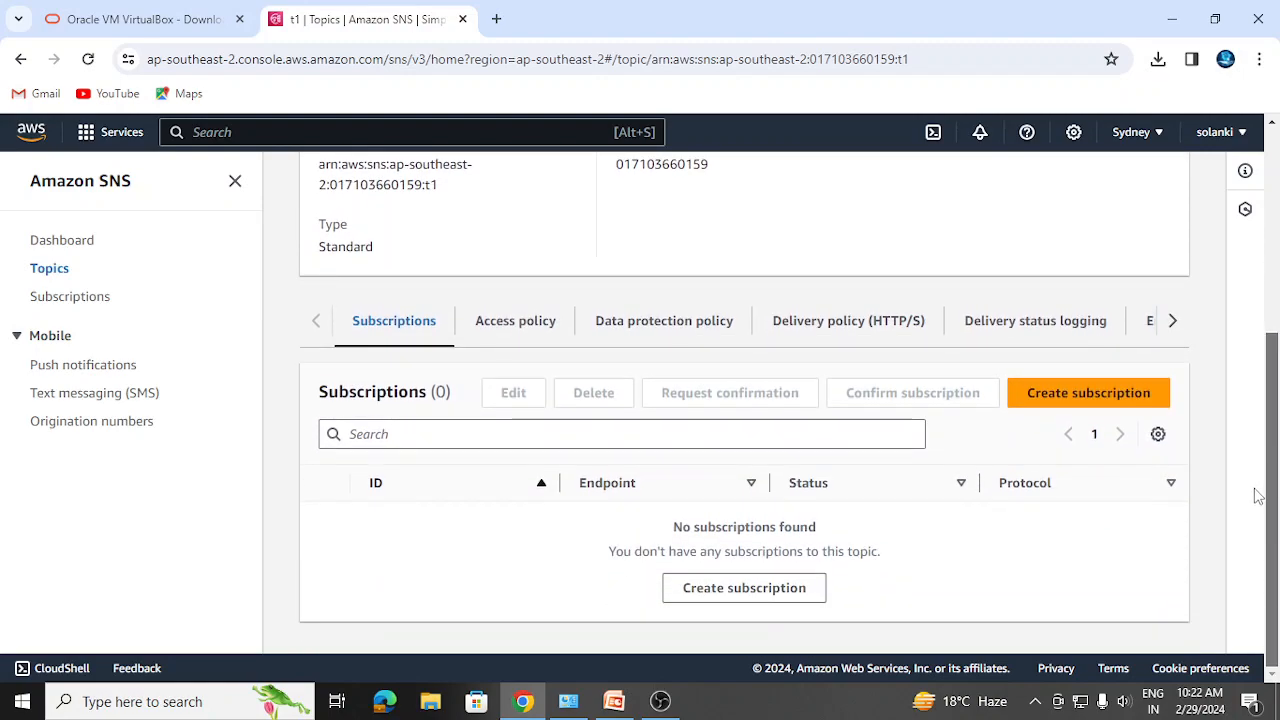
- Start a subscription to t1 with Email as the protocol and the Gmail address as the endpoint
{"action": "left_click", "coordinate": [1090, 393]}
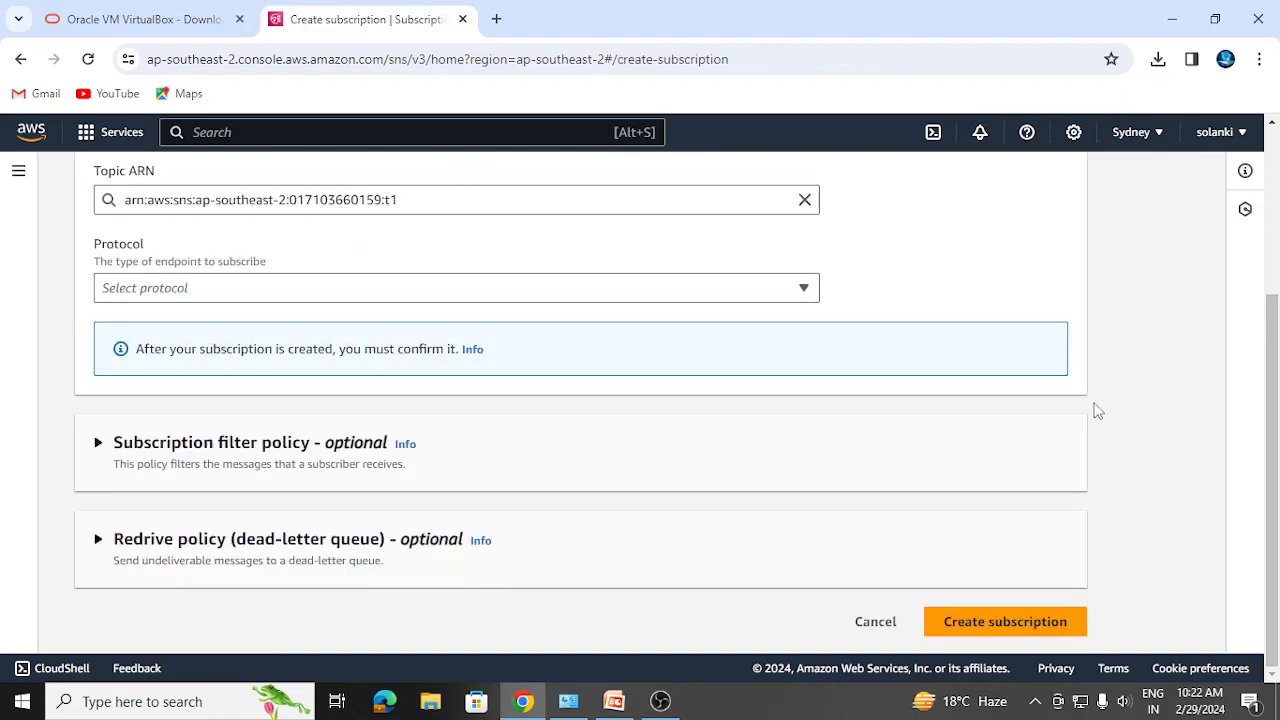
{"action": "left_click_drag", "start_coordinate": [1274, 405], "coordinate": [1276, 265]}
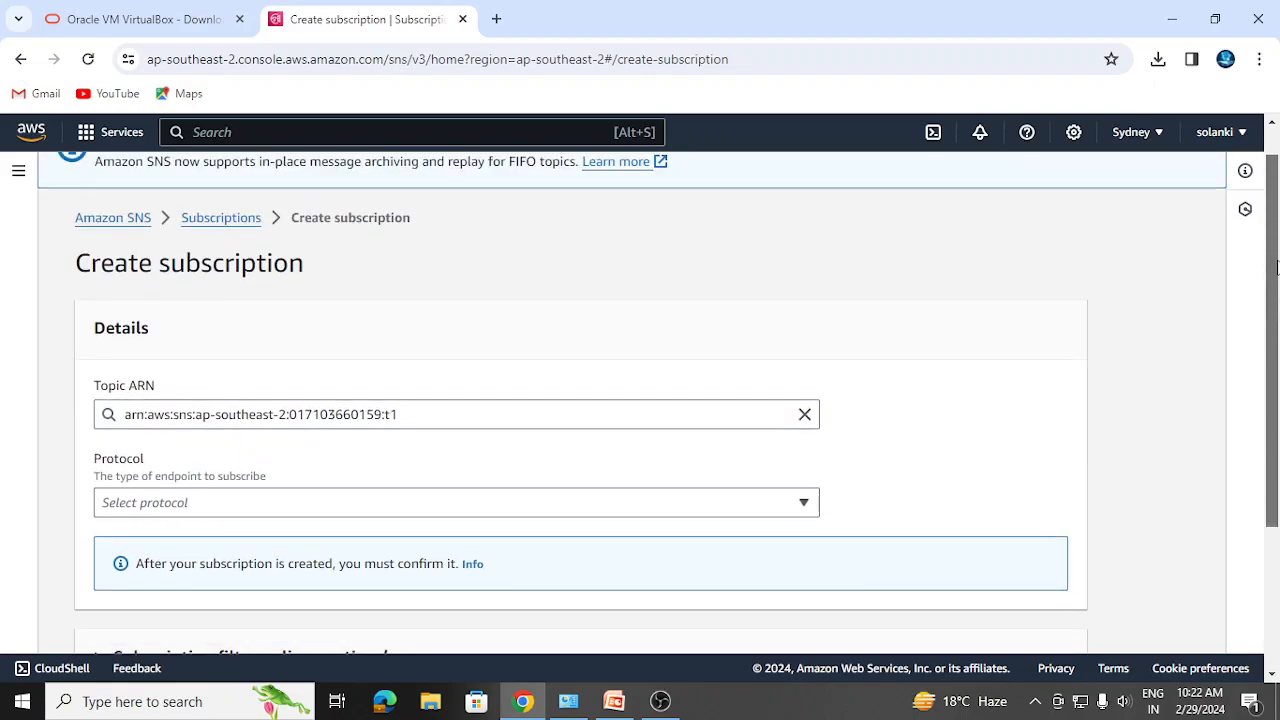
{"action": "scroll", "coordinate": [1276, 265], "scroll_direction": "down", "scroll_amount": 2}
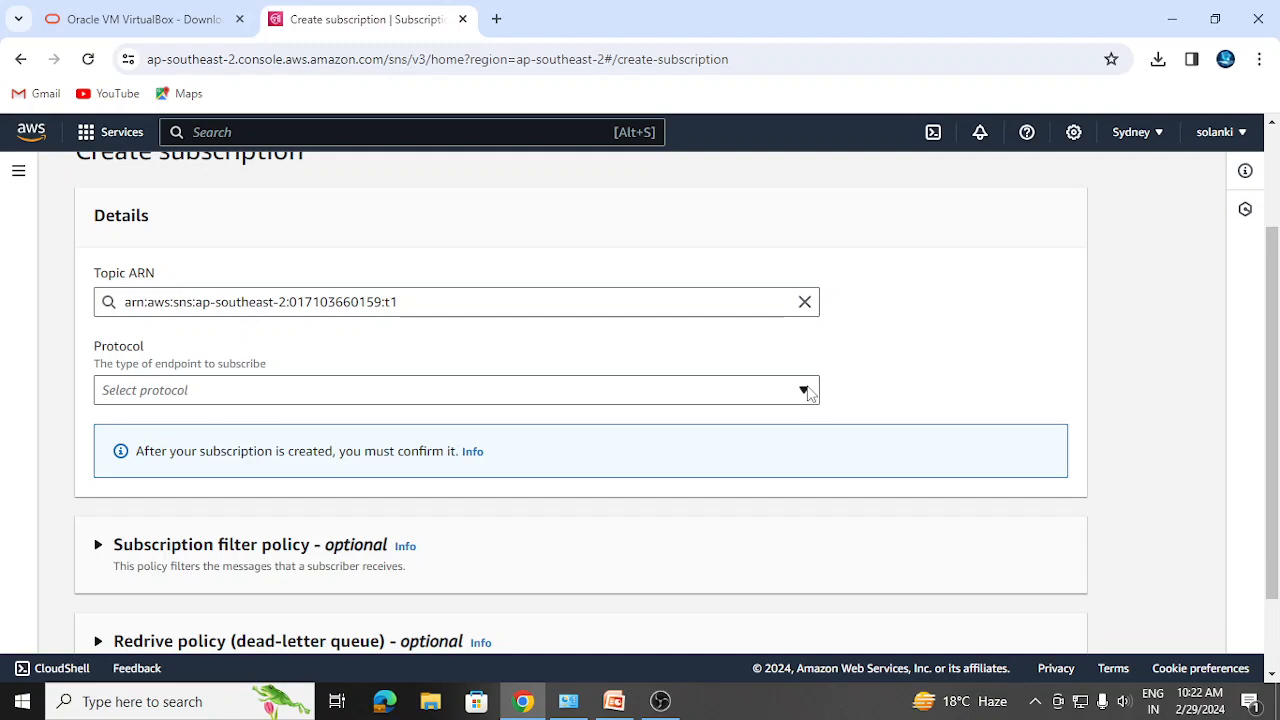
{"action": "left_click", "coordinate": [804, 391]}
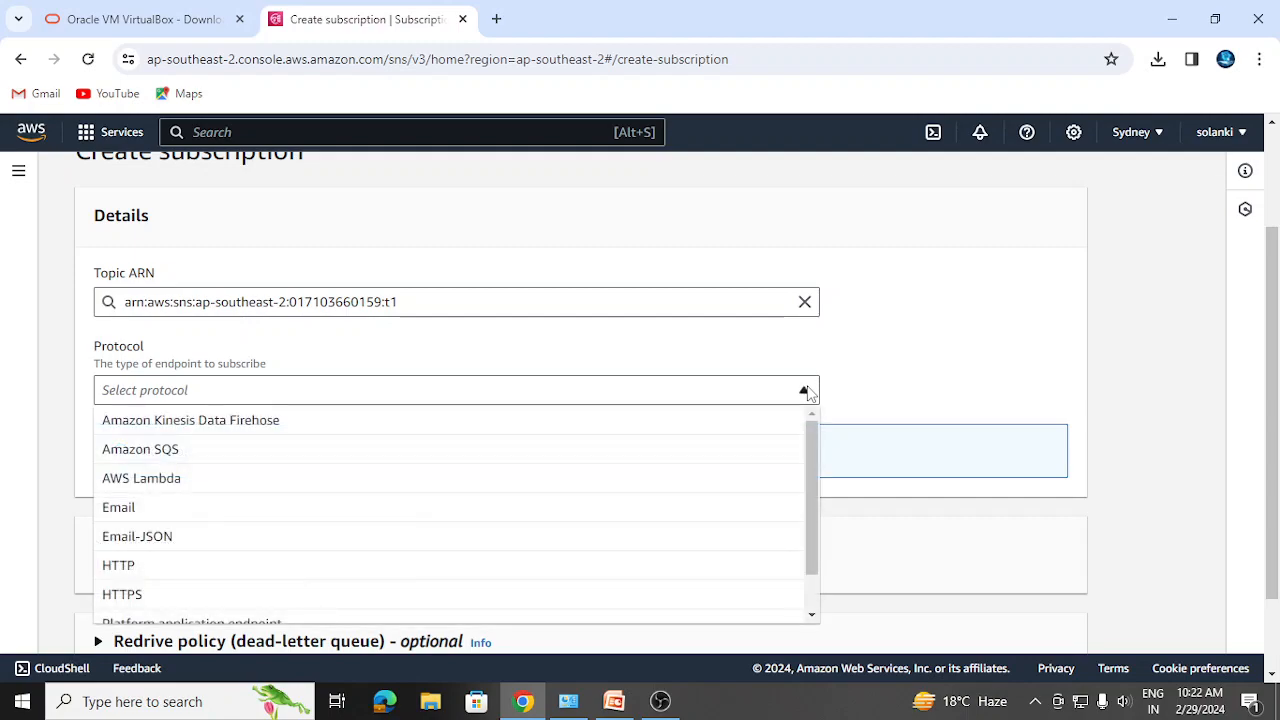
{"action": "left_click", "coordinate": [475, 522]}
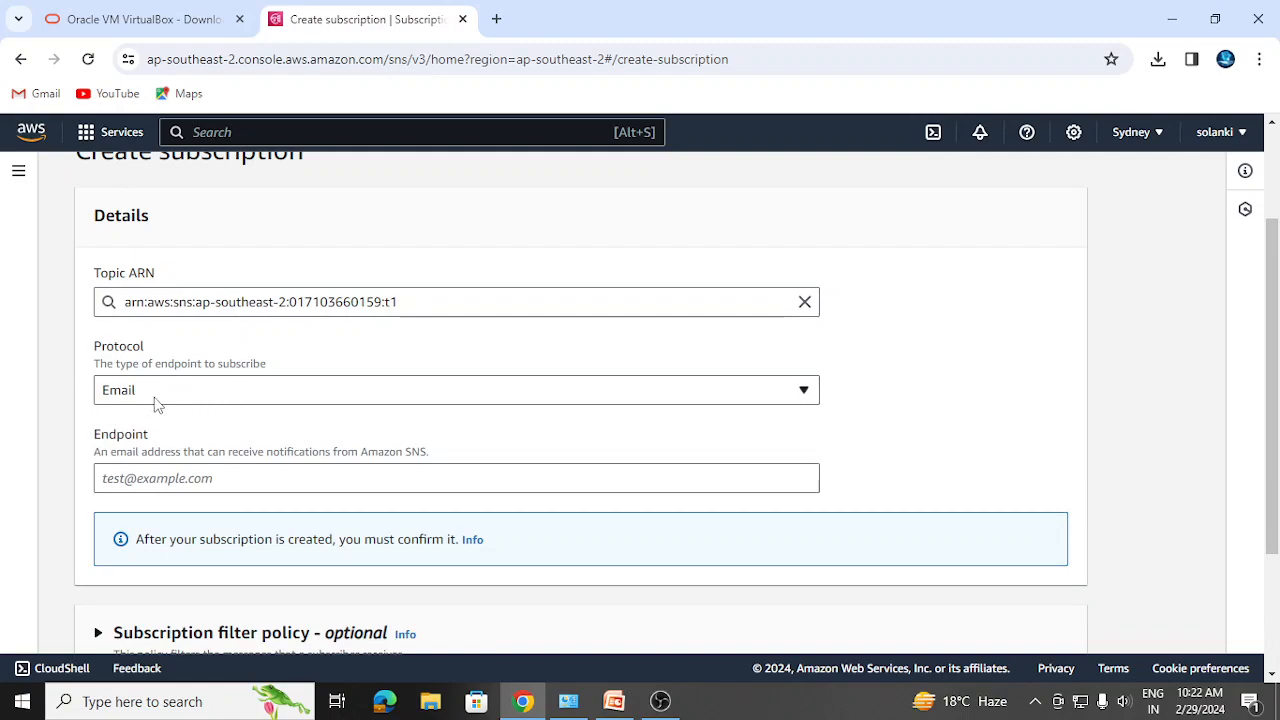
{"action": "left_click", "coordinate": [118, 480]}
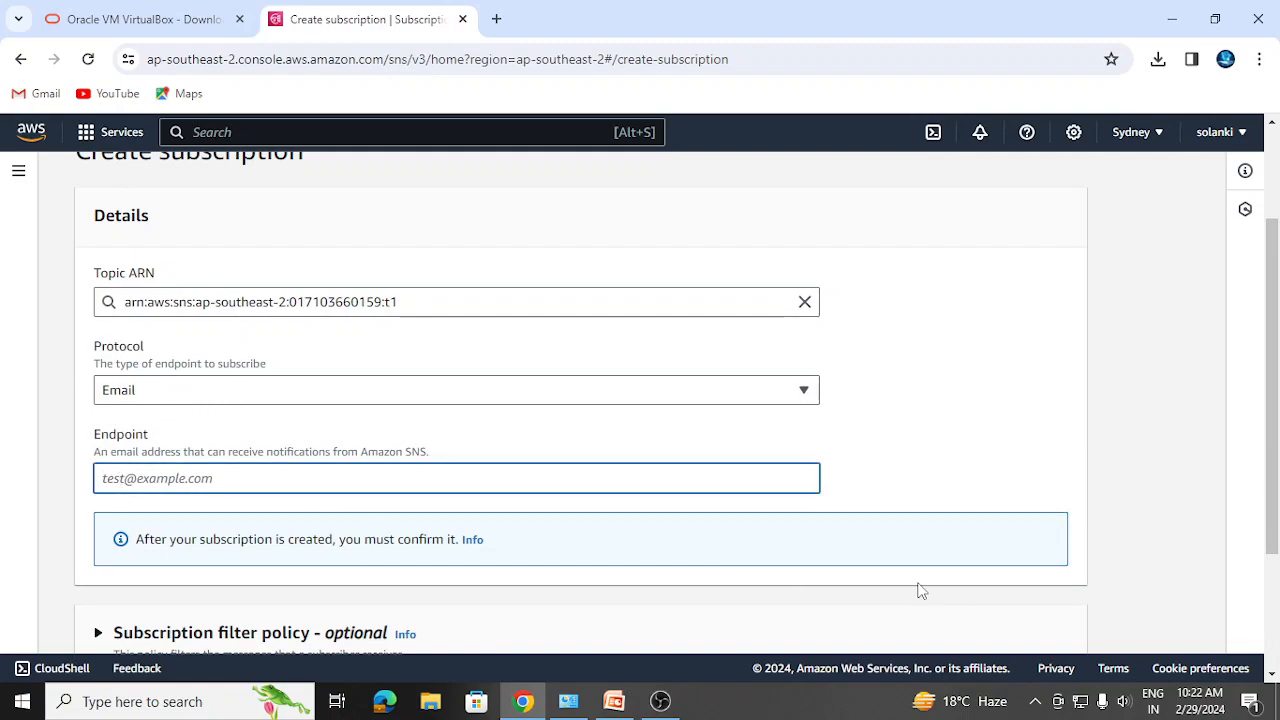
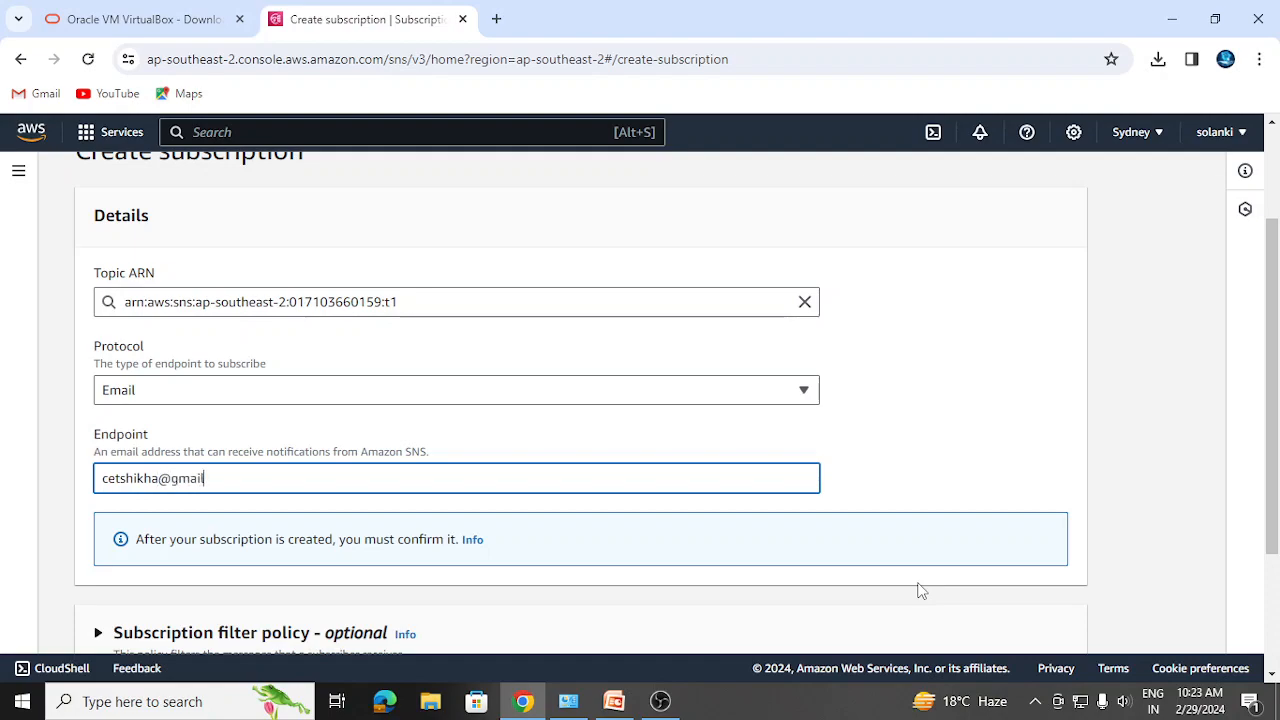
{"action": "left_click", "coordinate": [660, 701]}
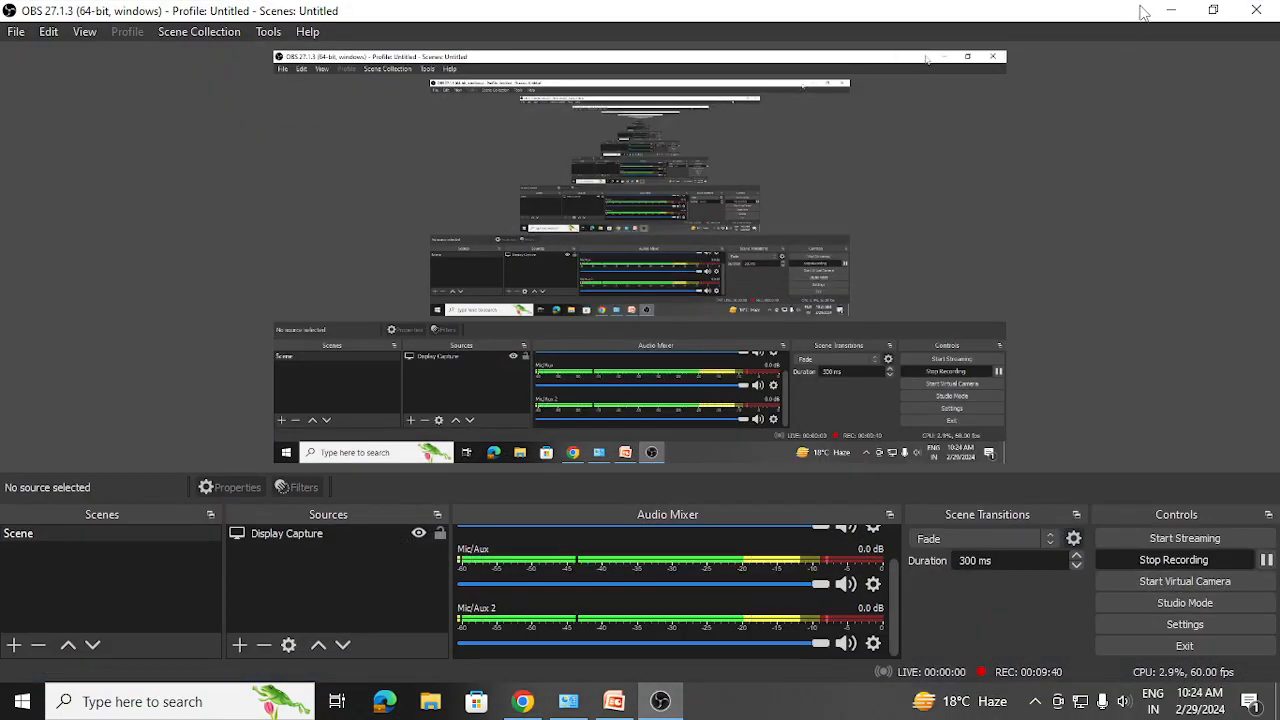
{"action": "left_click", "coordinate": [1169, 11]}
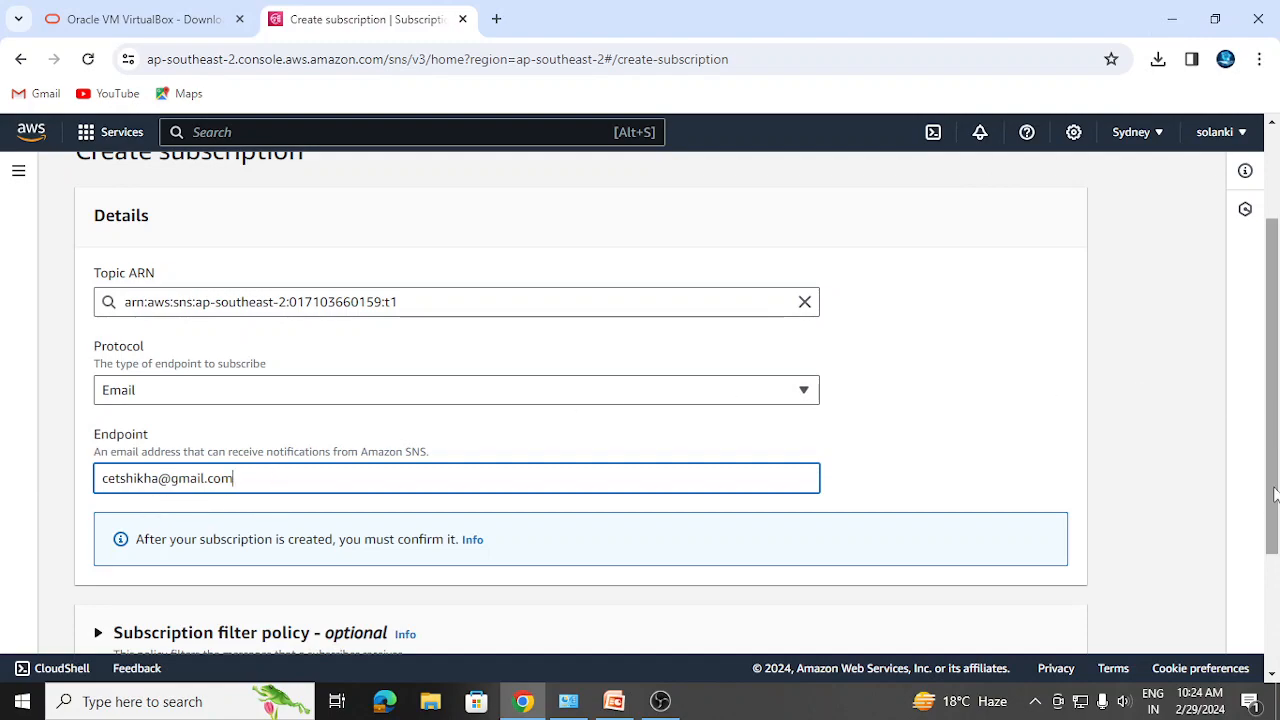
- Check the Subscription filter policy and Redrive policy and leave both off, then switch to OBS
{"action": "left_click_drag", "start_coordinate": [1273, 493], "coordinate": [1273, 650]}
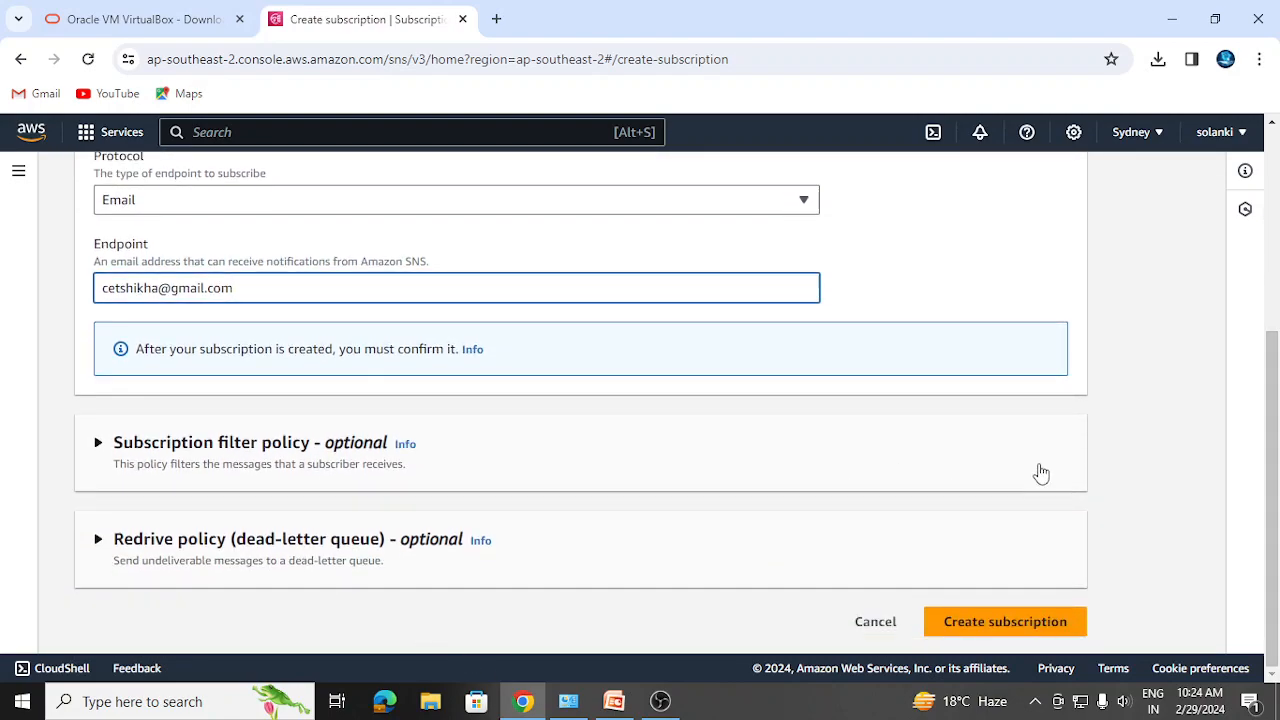
{"action": "left_click", "coordinate": [97, 446]}
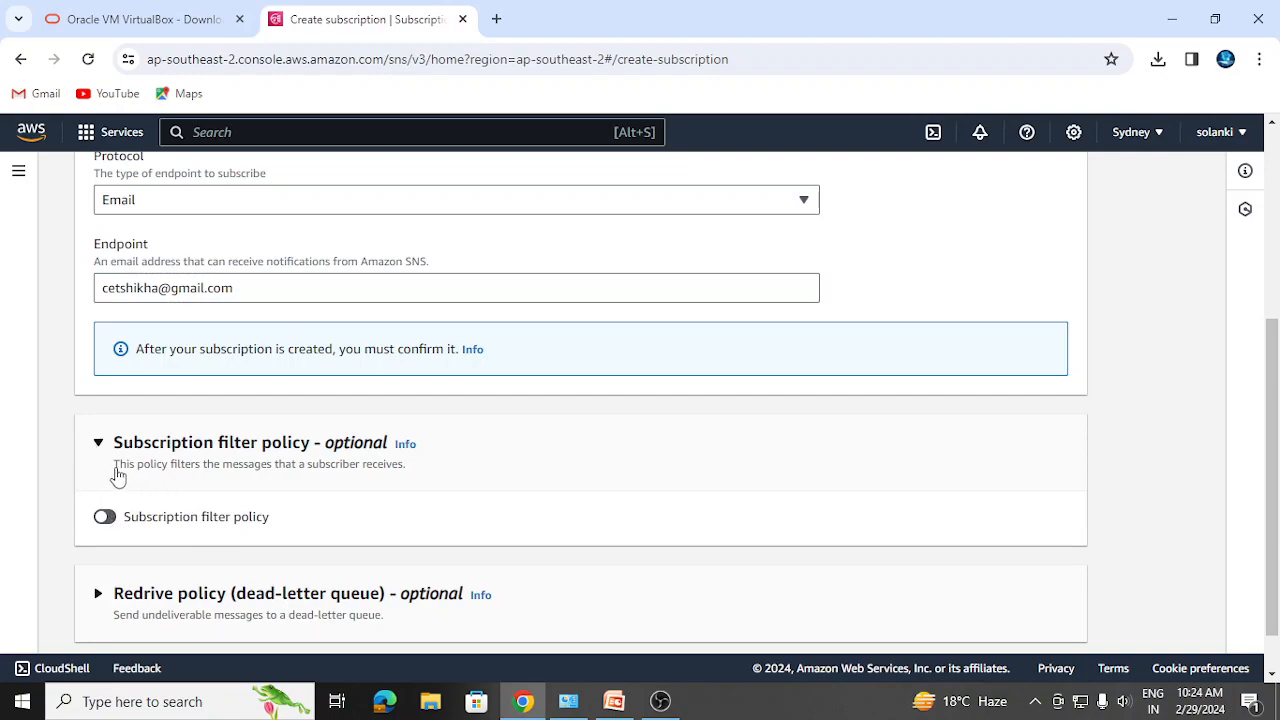
{"action": "left_click", "coordinate": [97, 445]}
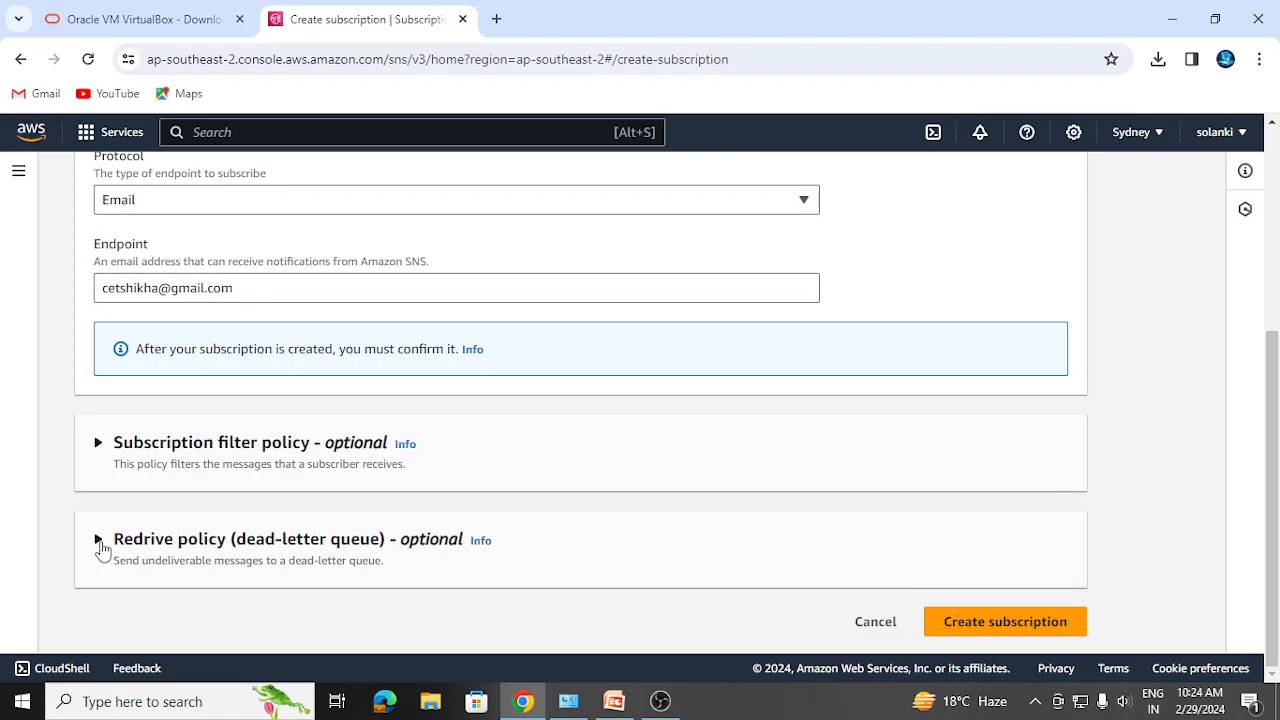
{"action": "left_click", "coordinate": [99, 541]}
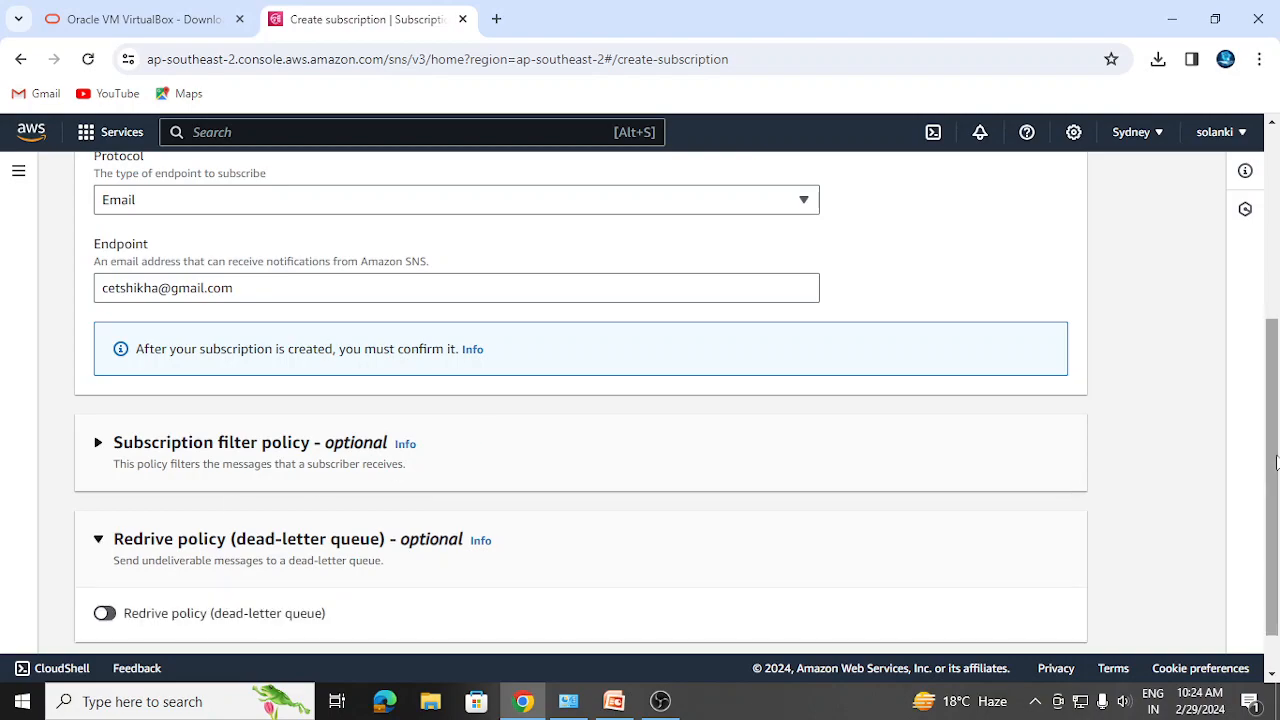
{"action": "scroll", "coordinate": [320, 484], "scroll_direction": "down", "scroll_amount": 1}
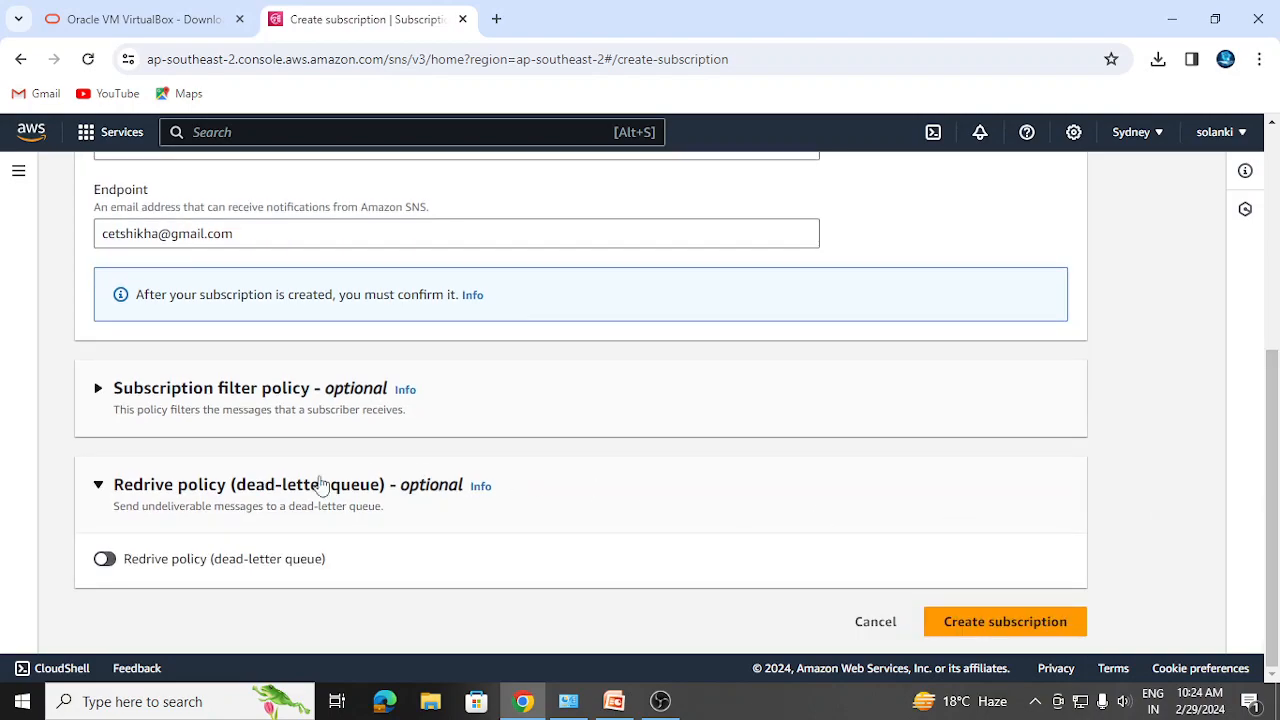
{"action": "left_click", "coordinate": [98, 487]}
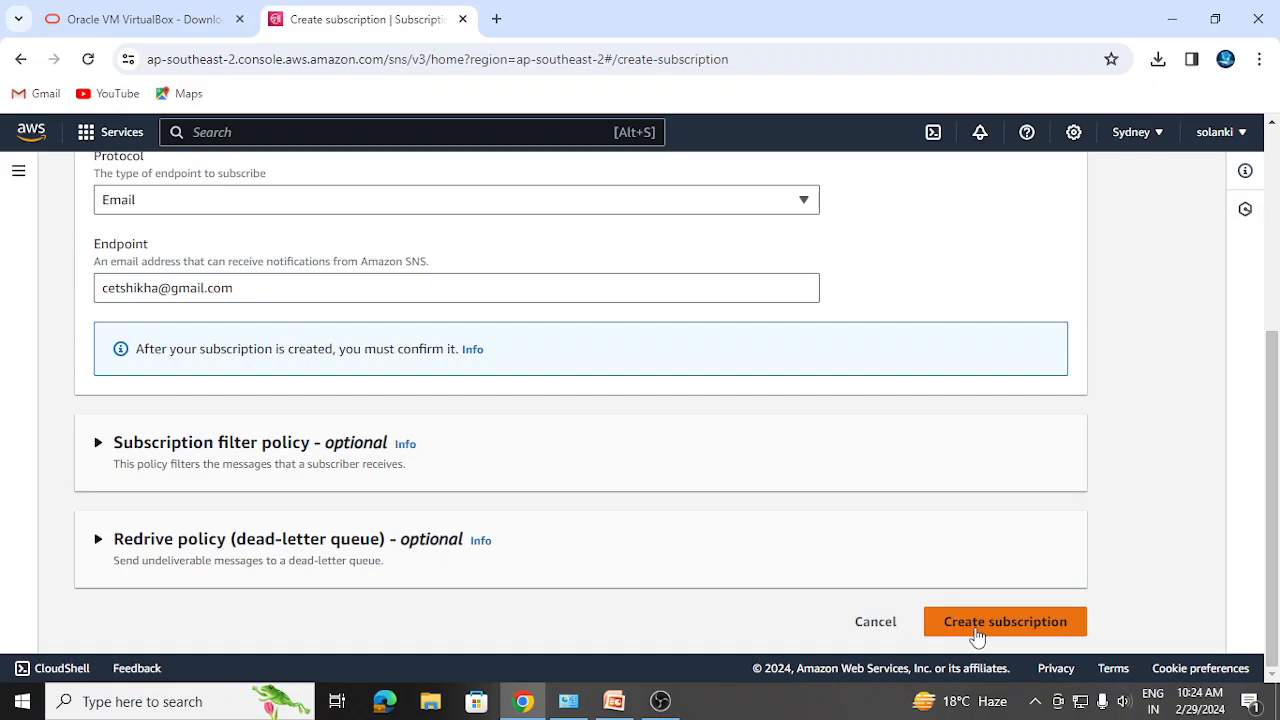
{"action": "left_click", "coordinate": [660, 701]}
- Pause the recording and create the Email subscription to topic t1
{"action": "left_click", "coordinate": [1266, 560]}
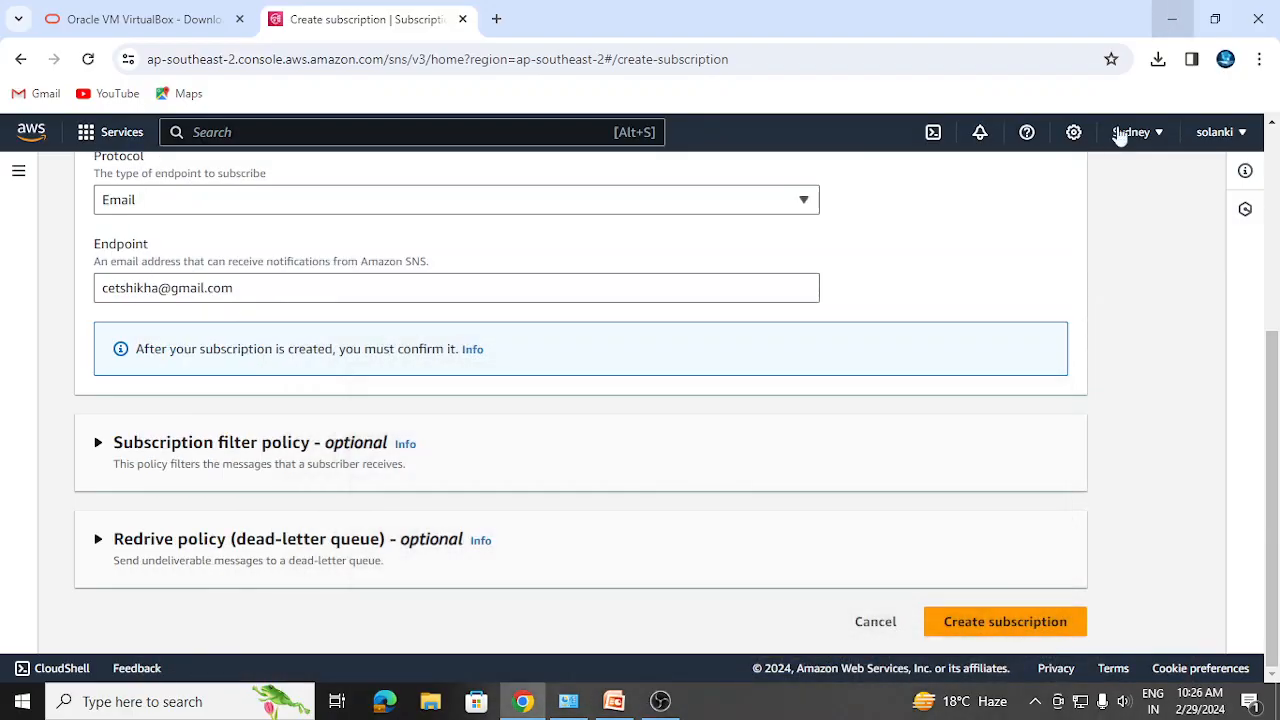
{"action": "left_click", "coordinate": [970, 632]}
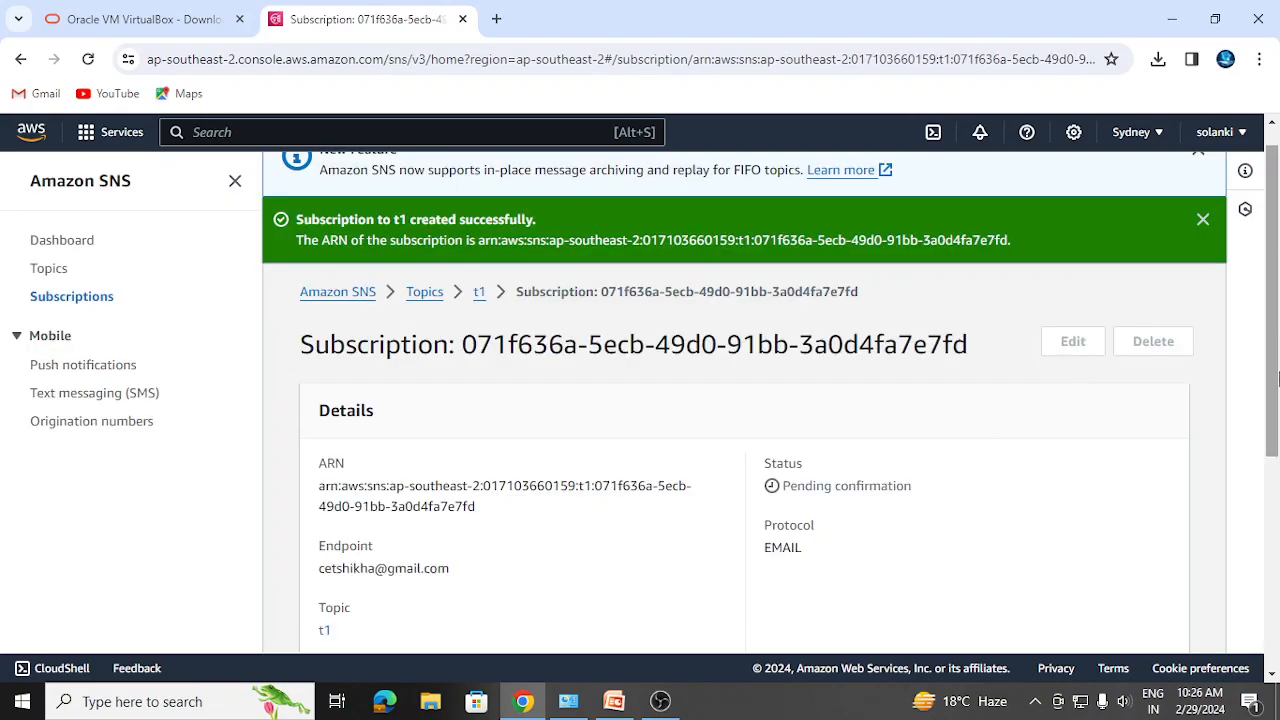
{"action": "left_click", "coordinate": [1204, 220]}
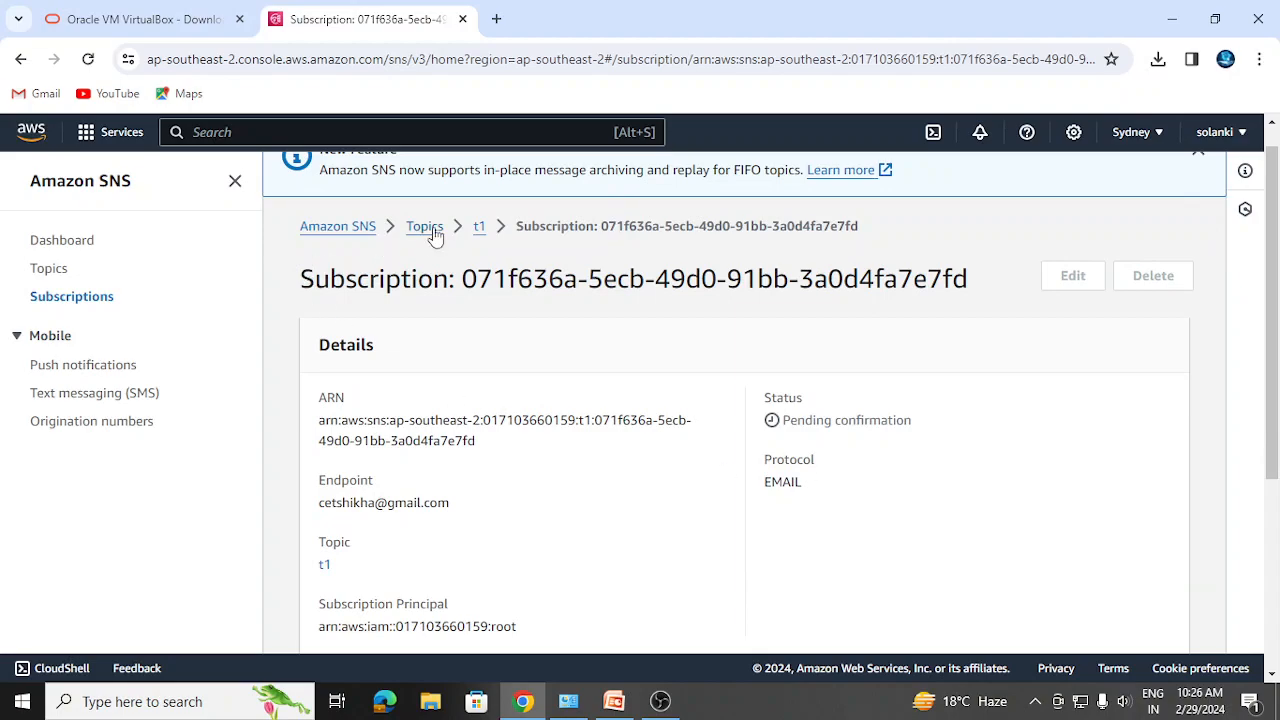
{"action": "scroll", "coordinate": [1277, 305], "scroll_direction": "up", "scroll_amount": 1}
{"action": "left_click_drag", "start_coordinate": [1277, 305], "coordinate": [1274, 359]}
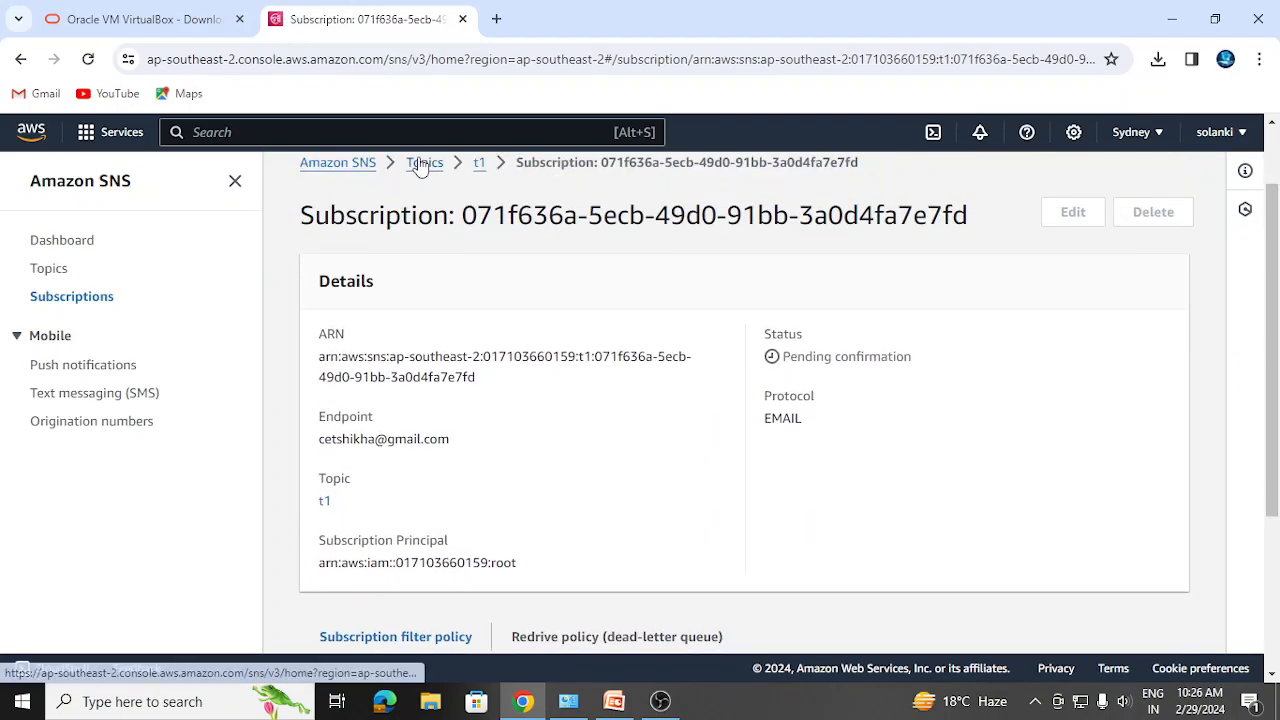
- Return to Topics and open t1 to see the Email subscription pending confirmation
{"action": "left_click", "coordinate": [424, 163]}
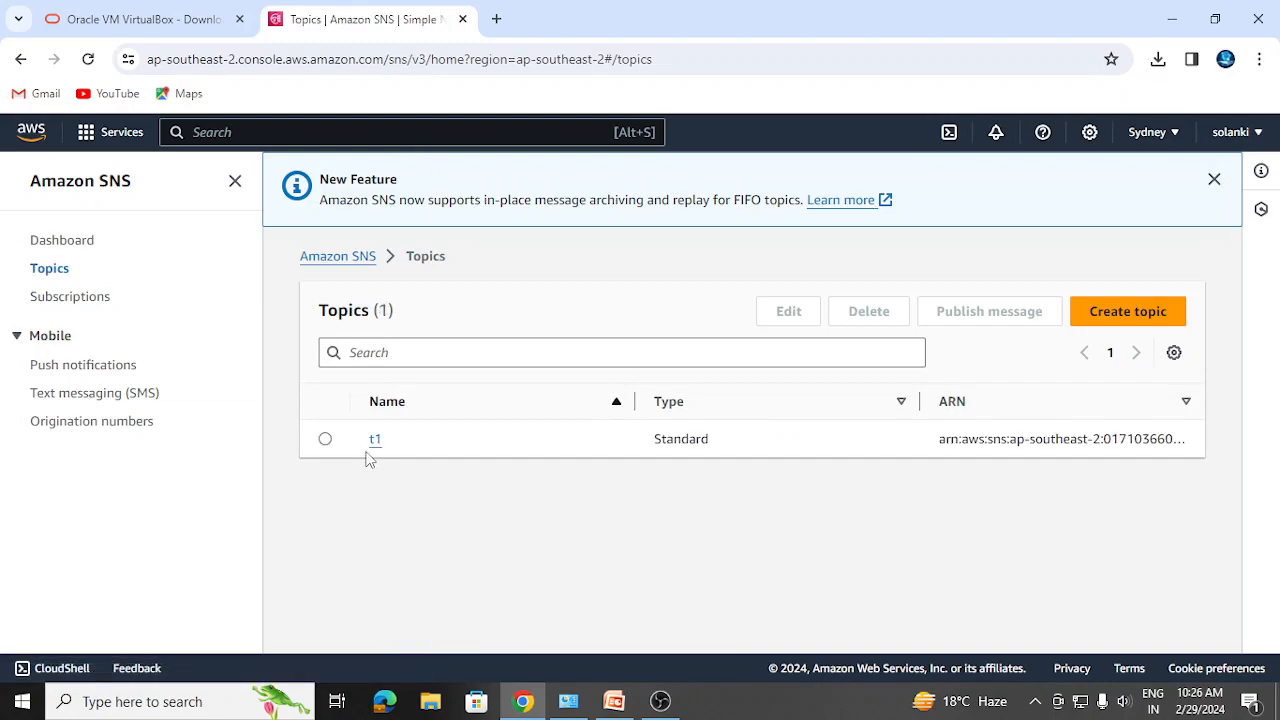
{"action": "left_click", "coordinate": [326, 440]}
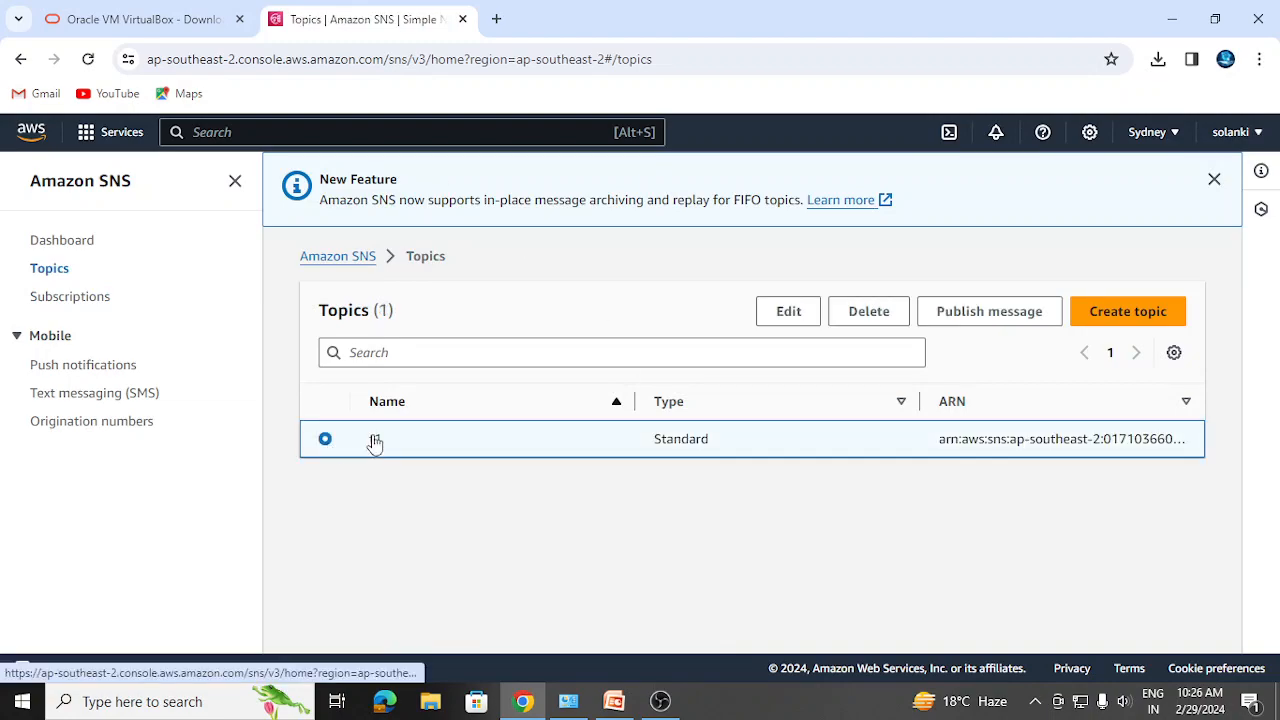
{"action": "left_click", "coordinate": [375, 441]}
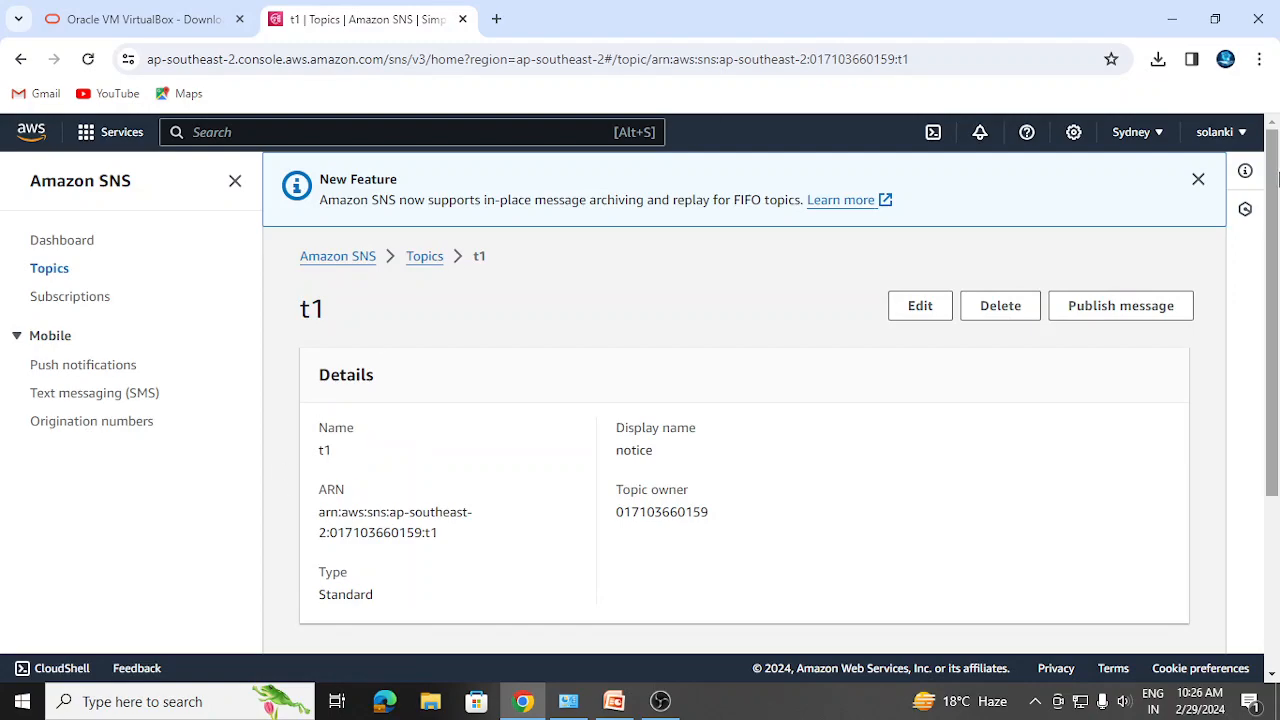
{"action": "scroll", "coordinate": [1265, 320], "scroll_direction": "down", "scroll_amount": 3}
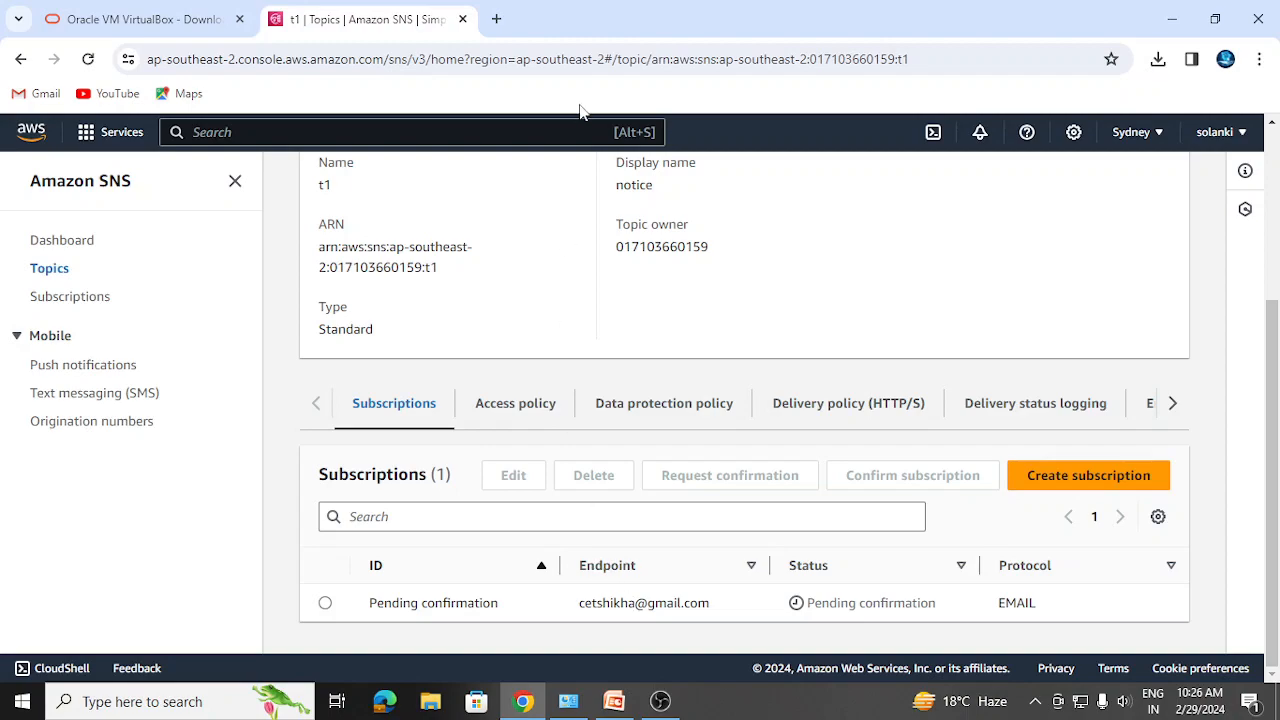
- In Gmail, open the AWS Notification email, confirm the subscription, and close the confirmation tab
{"action": "left_click", "coordinate": [500, 22]}
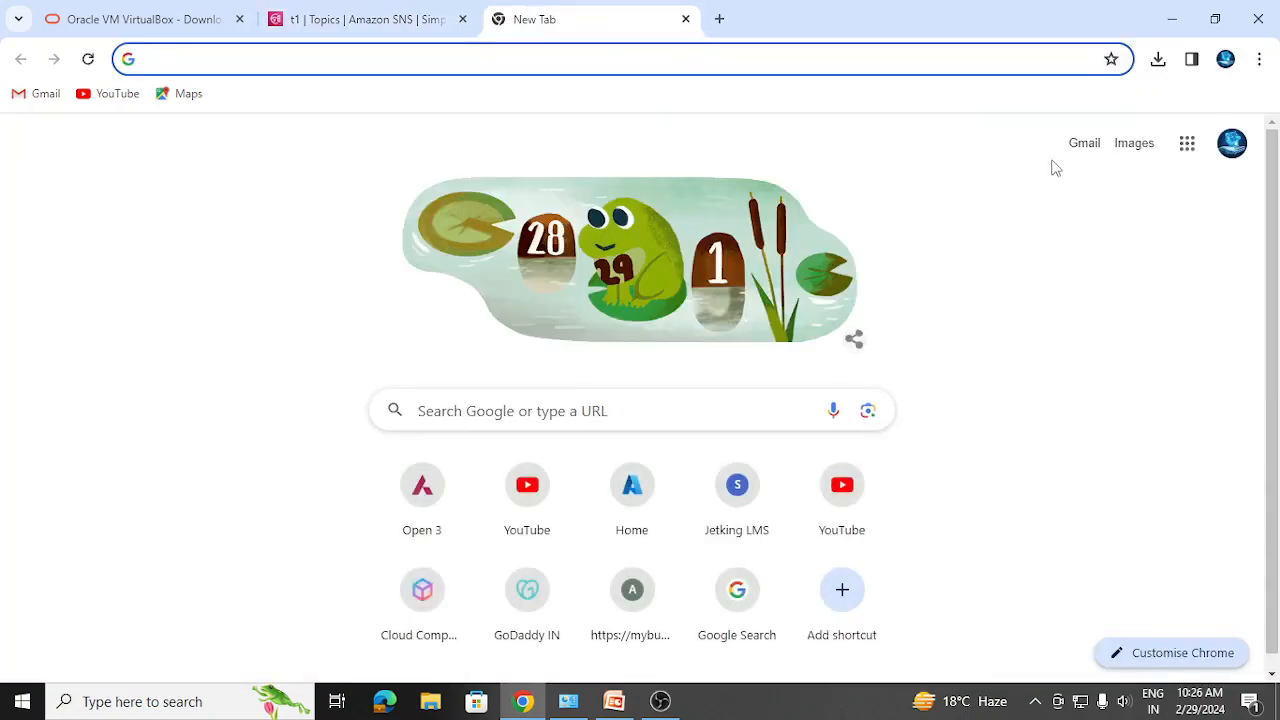
{"action": "left_click", "coordinate": [1088, 144]}
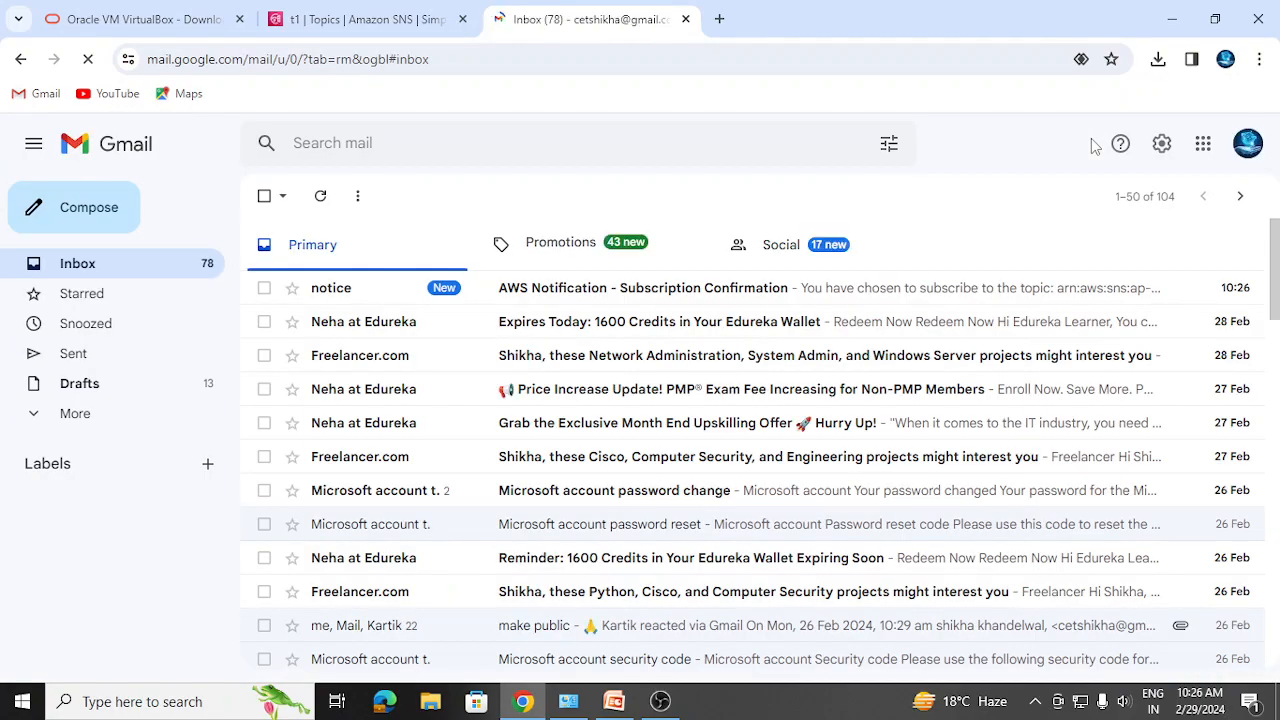
{"action": "left_click", "coordinate": [655, 298]}
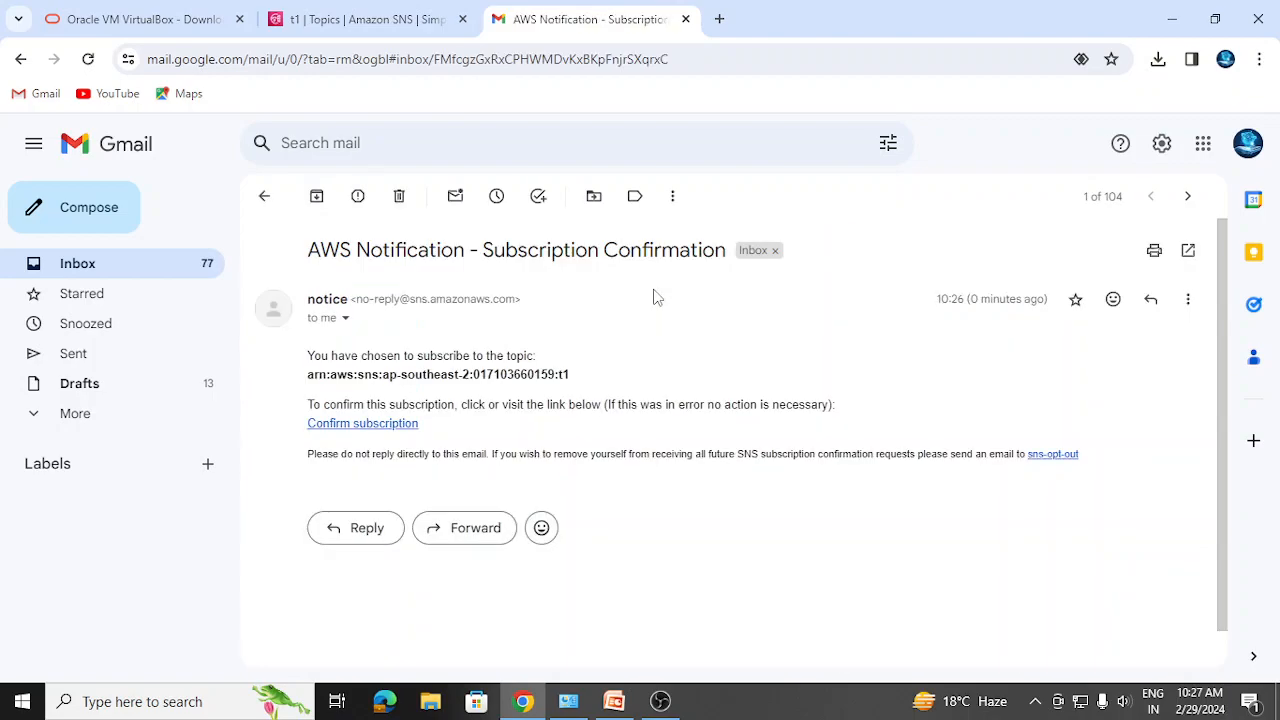
{"action": "left_click", "coordinate": [403, 425]}
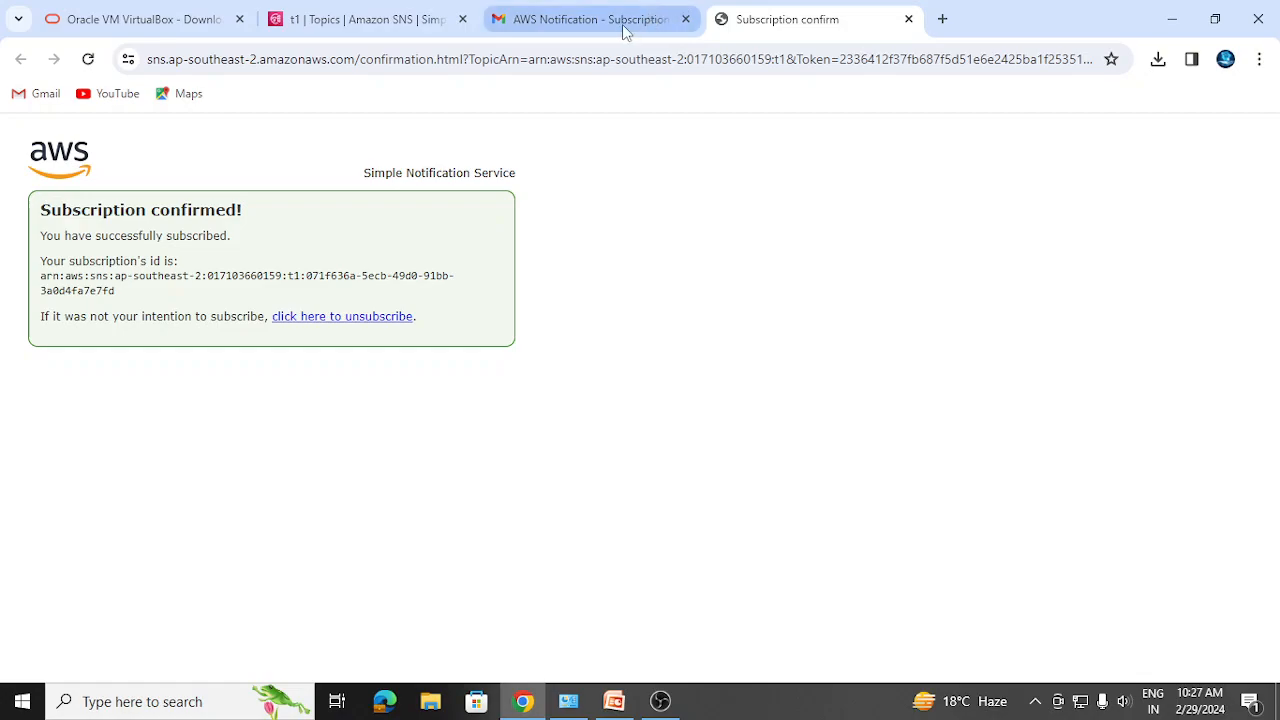
{"action": "left_click", "coordinate": [908, 19]}
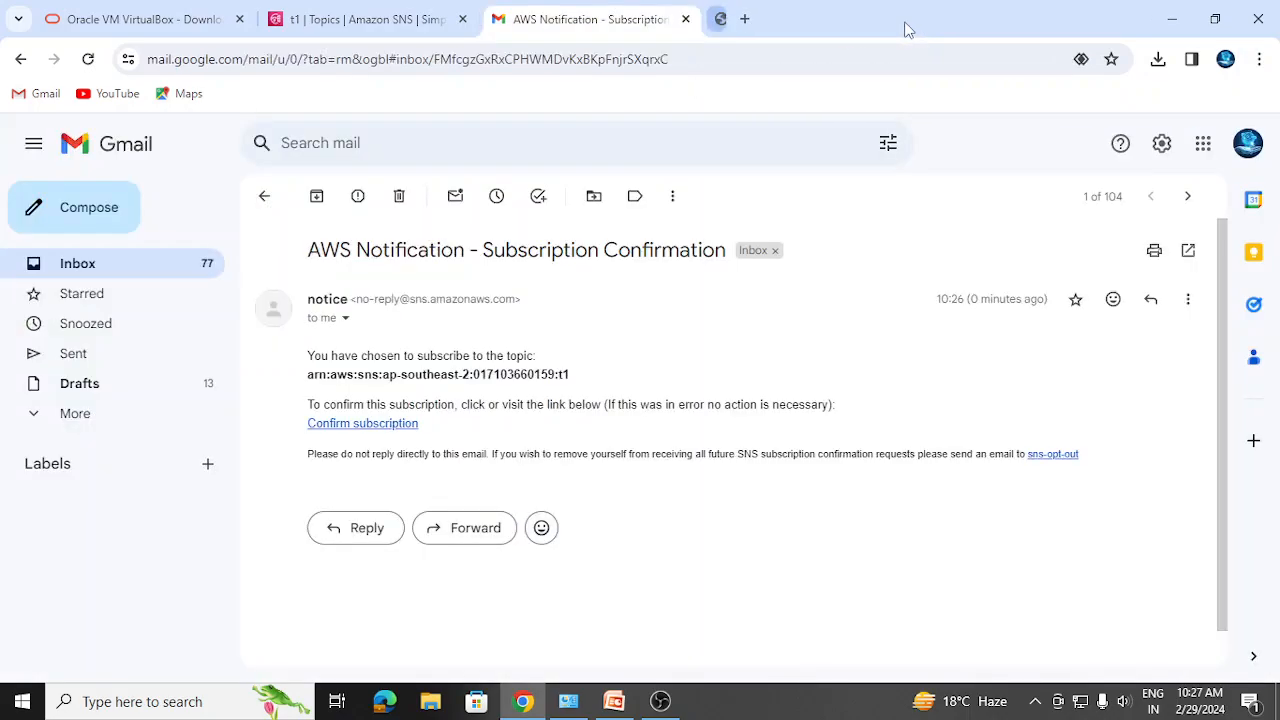
- Reload topic t1 and check that its Gmail email subscription now shows Confirmed
{"action": "left_click", "coordinate": [420, 22]}
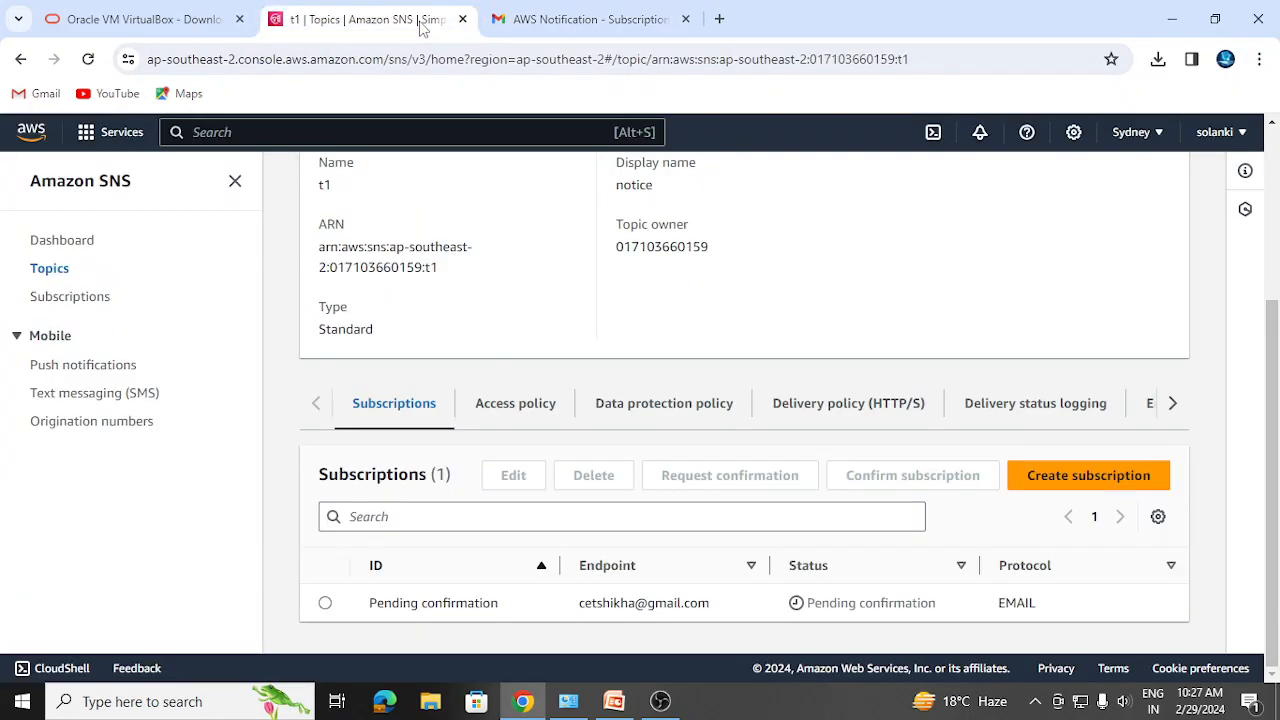
{"action": "left_click", "coordinate": [88, 60]}
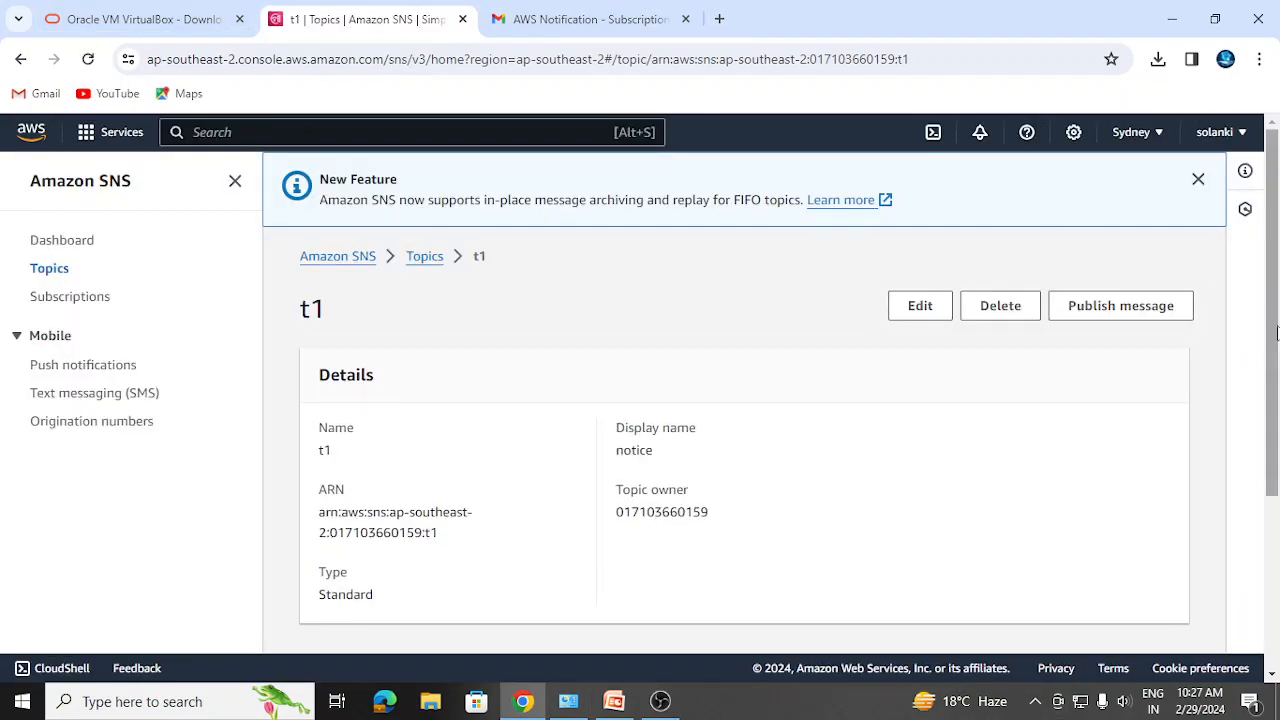
{"action": "scroll", "coordinate": [1277, 445], "scroll_direction": "down", "scroll_amount": 2}
{"action": "scroll", "coordinate": [1277, 445], "scroll_direction": "down", "scroll_amount": 2}
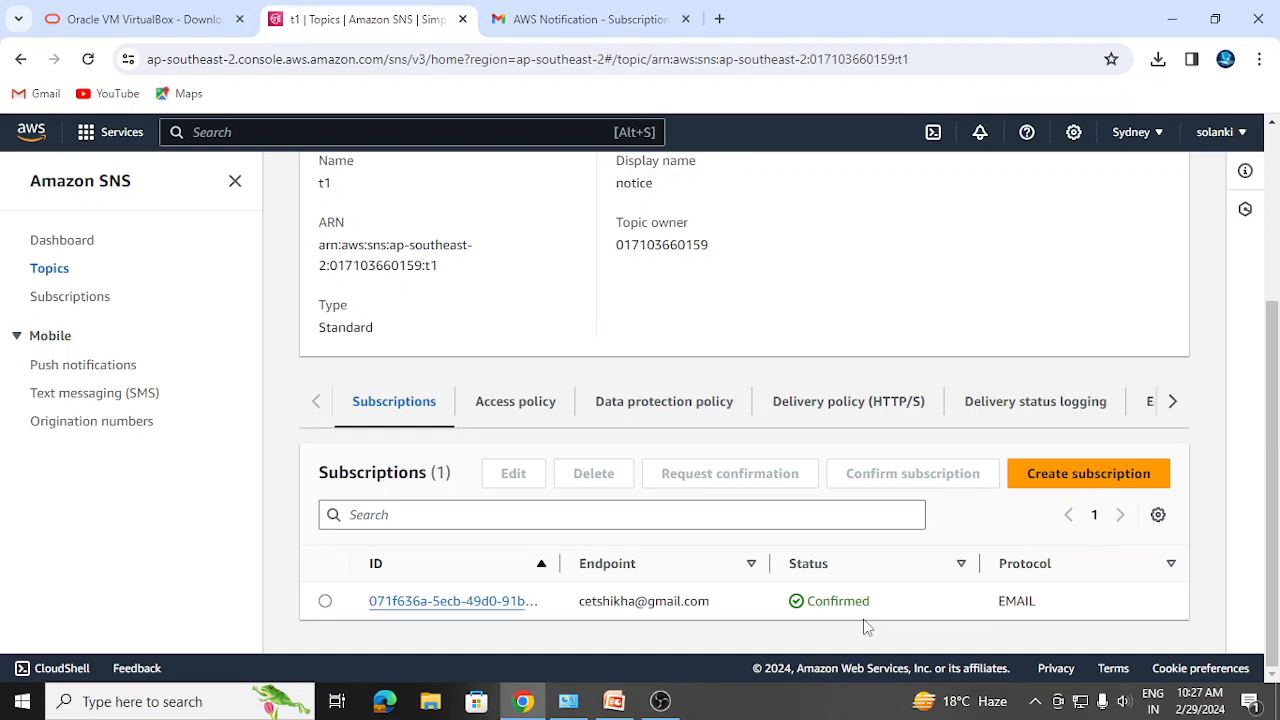
{"action": "left_click_drag", "start_coordinate": [1278, 512], "coordinate": [1278, 310]}
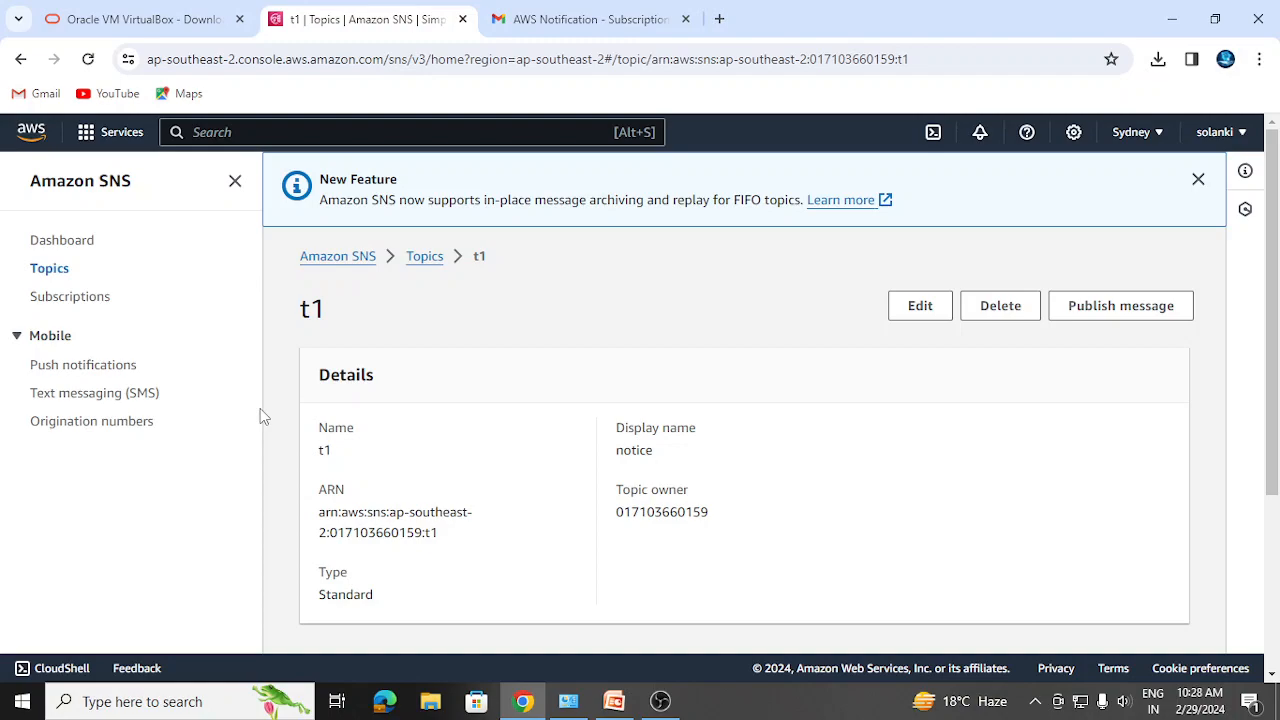
- Start a new message to topic t1 with the subject 'party'
{"action": "left_click", "coordinate": [1116, 318]}
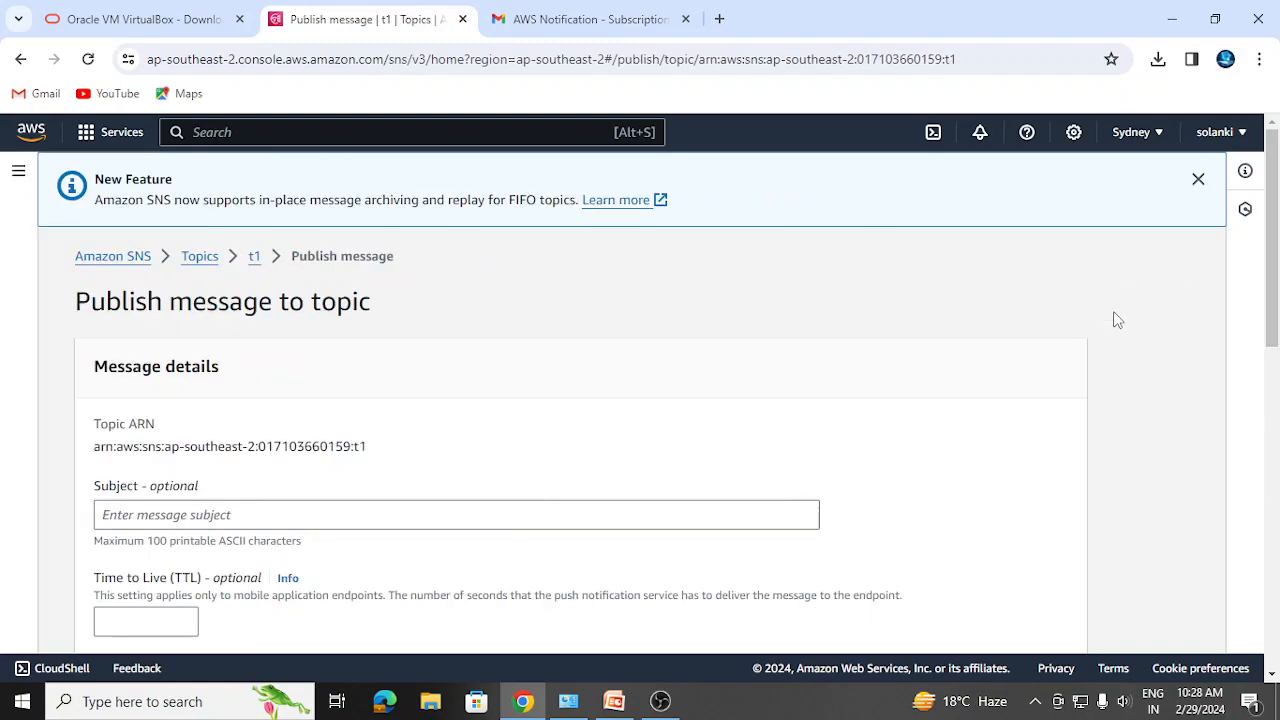
{"action": "left_click_drag", "start_coordinate": [1274, 322], "coordinate": [1273, 383]}
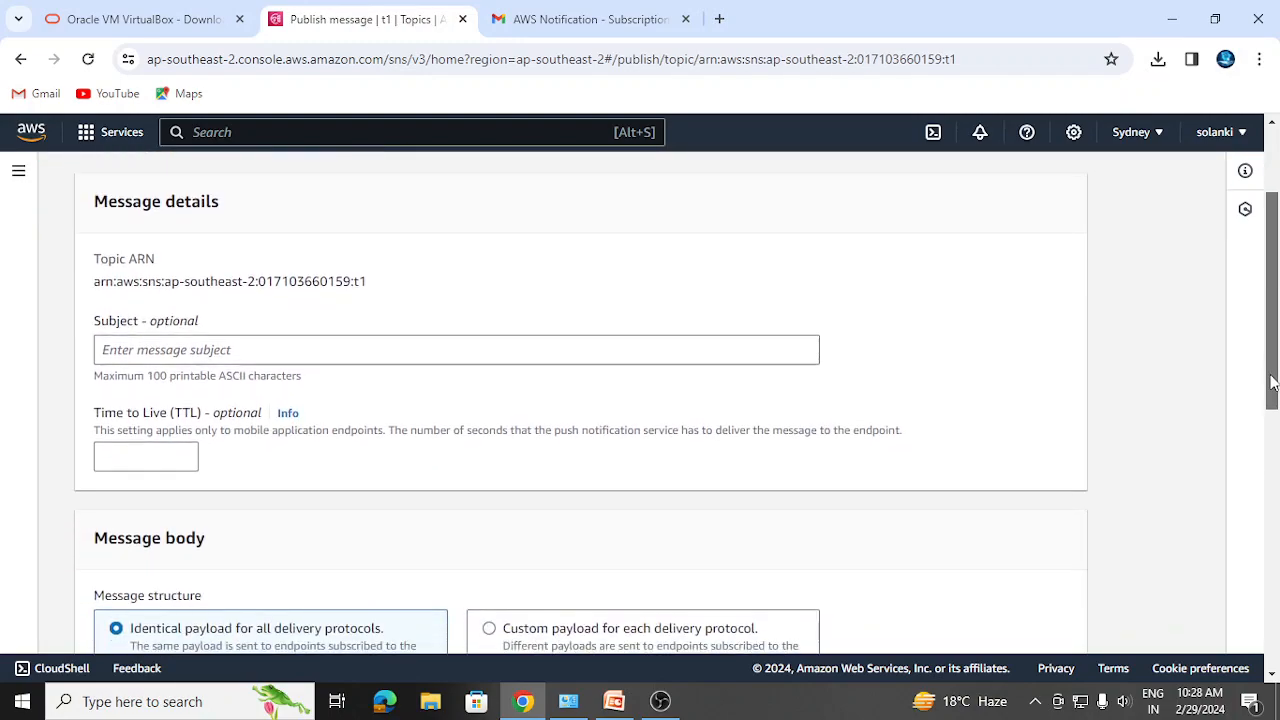
{"action": "left_click", "coordinate": [117, 350]}
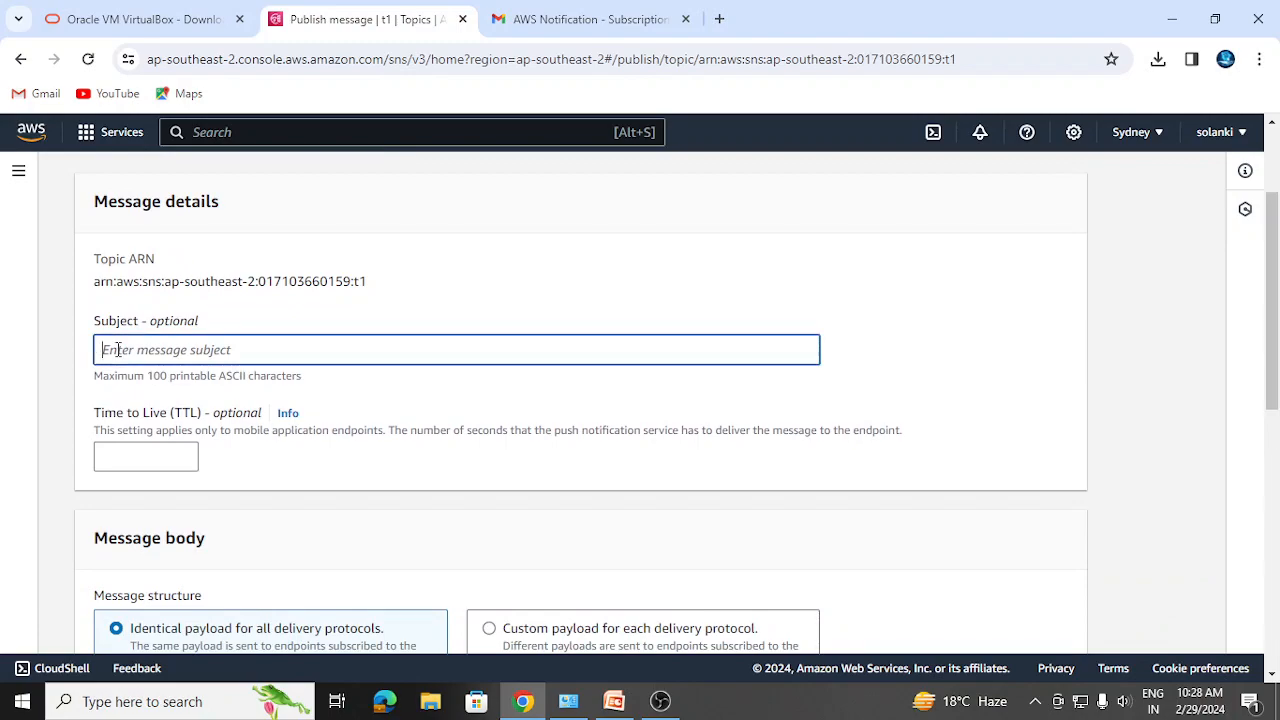
{"action": "type", "text": "party"}
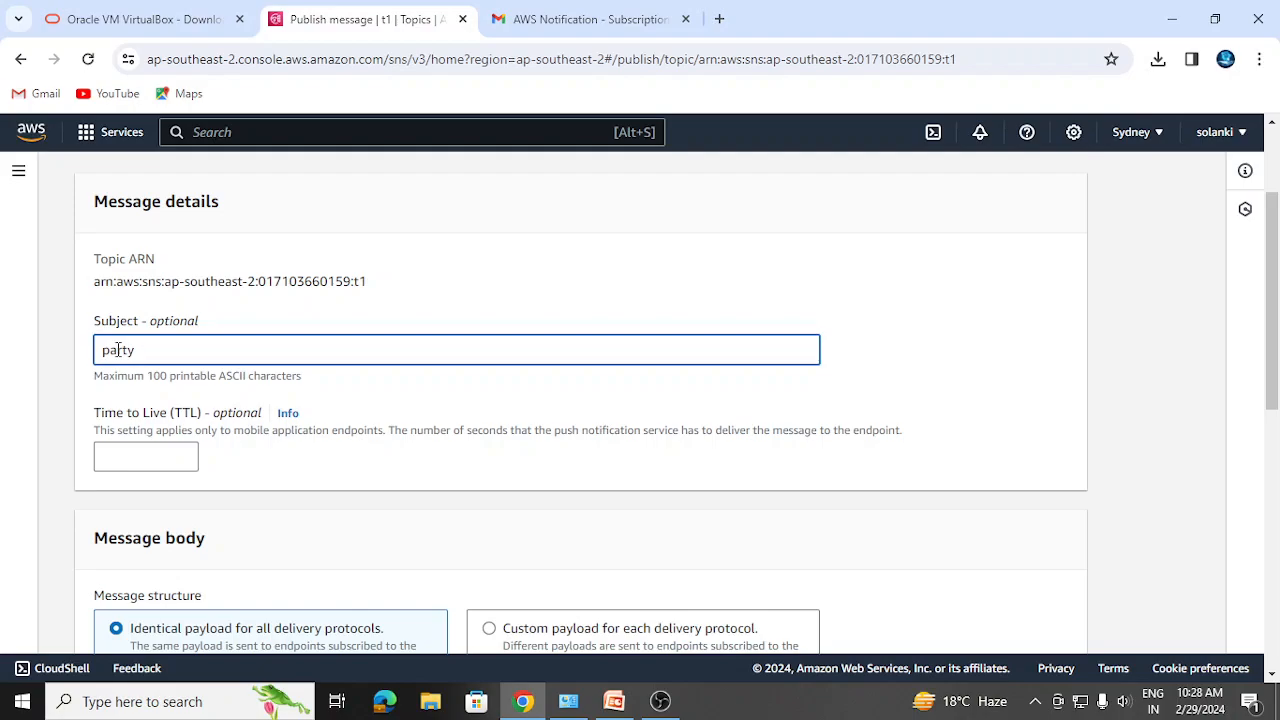
- Fill the message body with two placeholder lines of 'd' characters
{"action": "left_click_drag", "start_coordinate": [1273, 395], "coordinate": [1271, 474]}
{"action": "left_click_drag", "start_coordinate": [1273, 430], "coordinate": [1266, 480]}
{"action": "scroll", "coordinate": [130, 428], "scroll_direction": "down", "scroll_amount": 1}
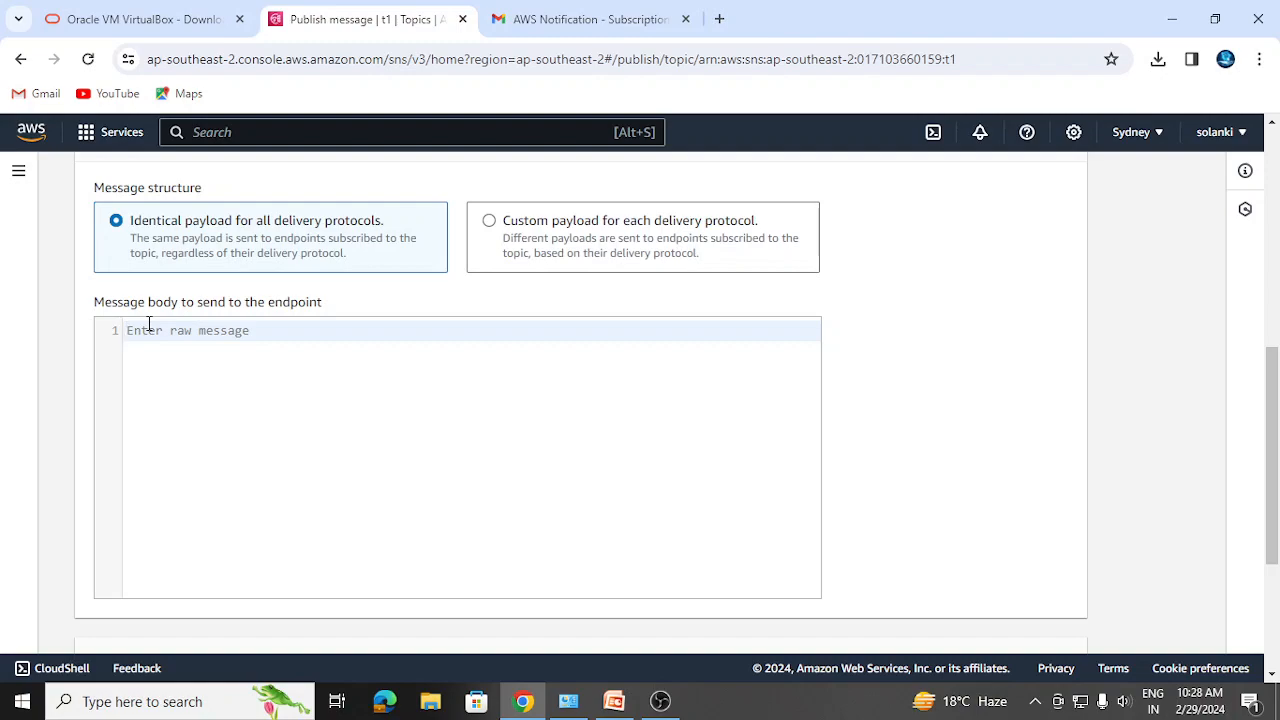
{"action": "type", "text": "ddddddd"}
{"action": "key", "text": "Return"}
{"action": "type", "text": "d"}
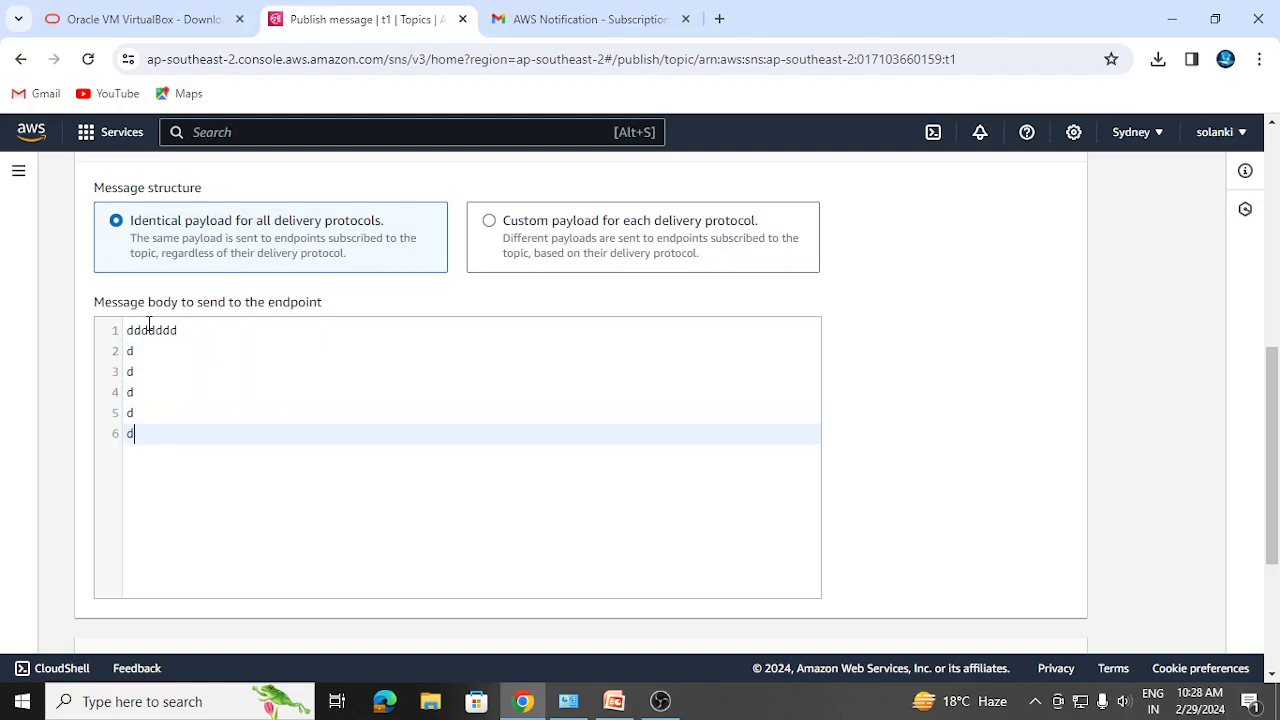
{"action": "type", "text": " d d d d d d d d dd d d"}
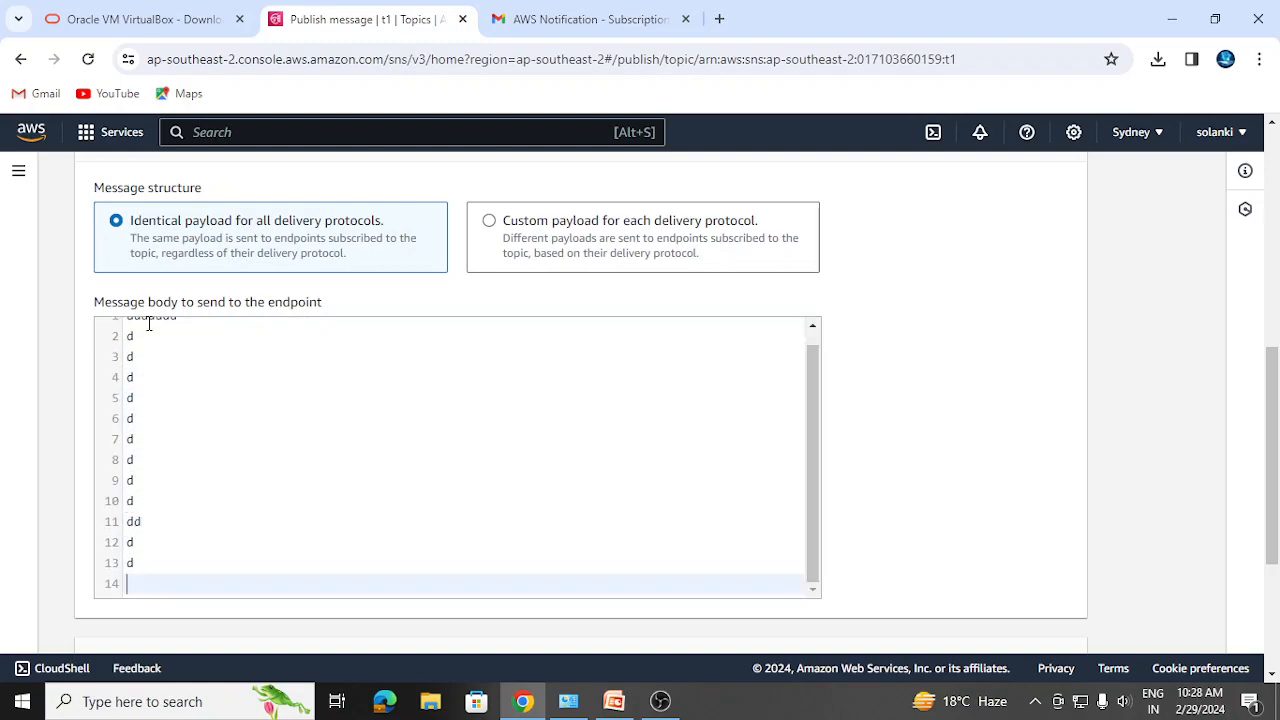
{"action": "left_click_drag", "start_coordinate": [1272, 530], "coordinate": [1275, 655]}
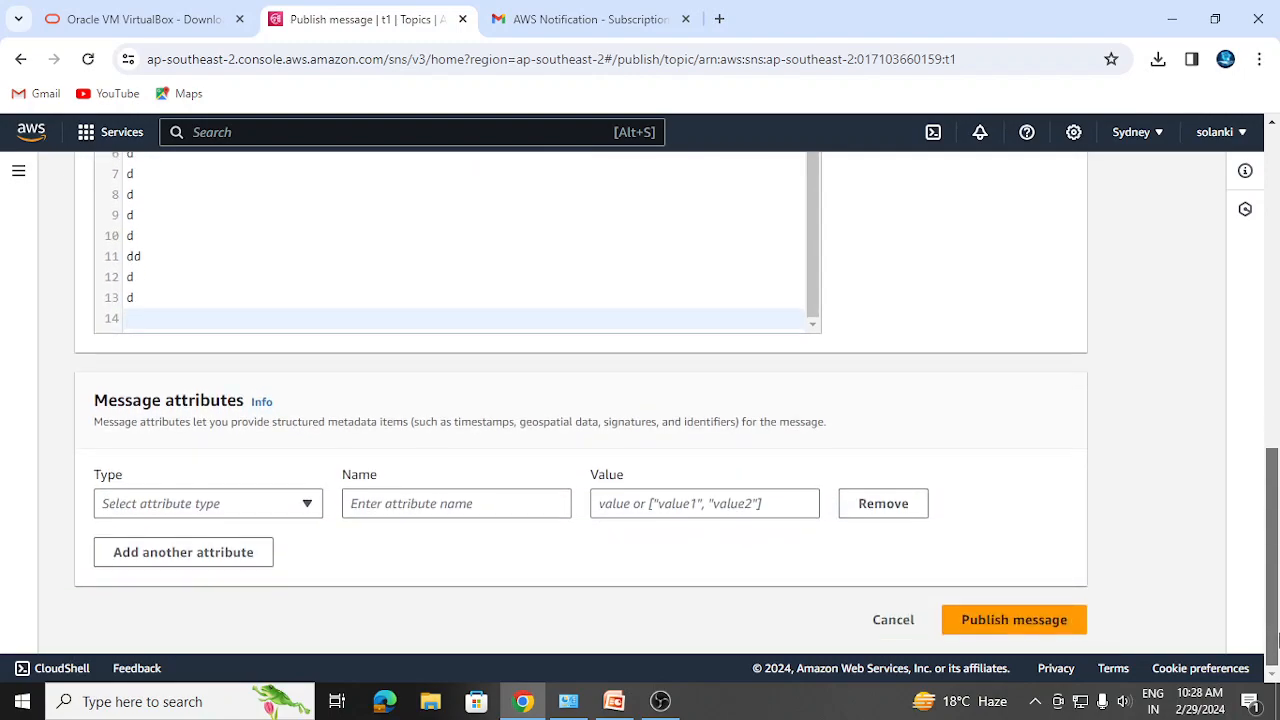
- Publish the 'party' message to t1 and go to the Gmail tab
{"action": "left_click", "coordinate": [998, 622]}
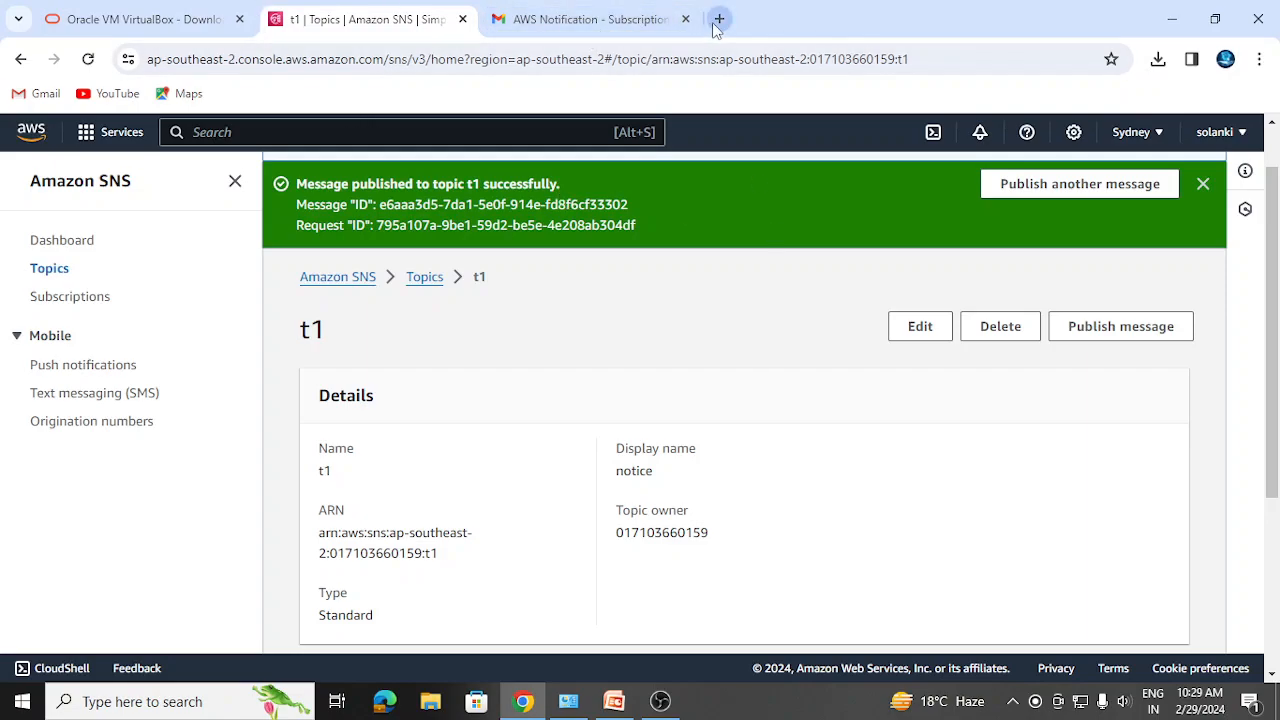
{"action": "left_click", "coordinate": [607, 19]}
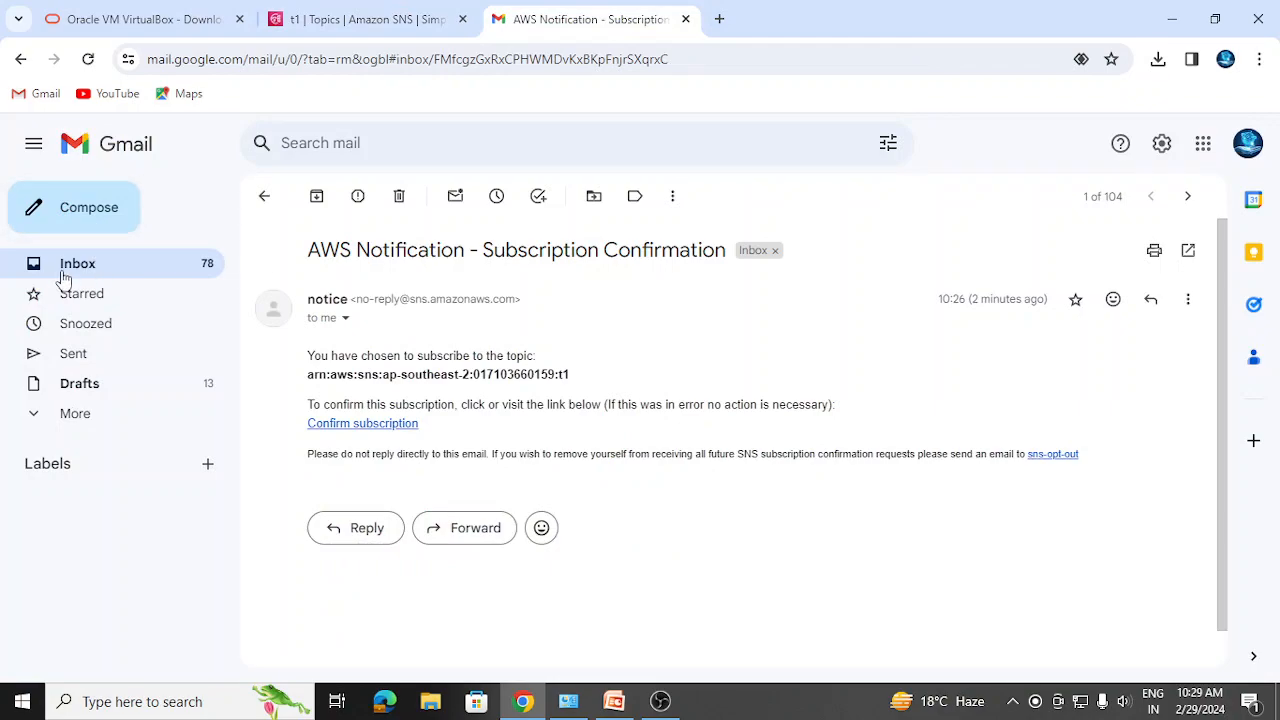
- Refresh Gmail, open the 'party' email from notice, and return to the t1 tab
{"action": "left_click", "coordinate": [88, 60]}
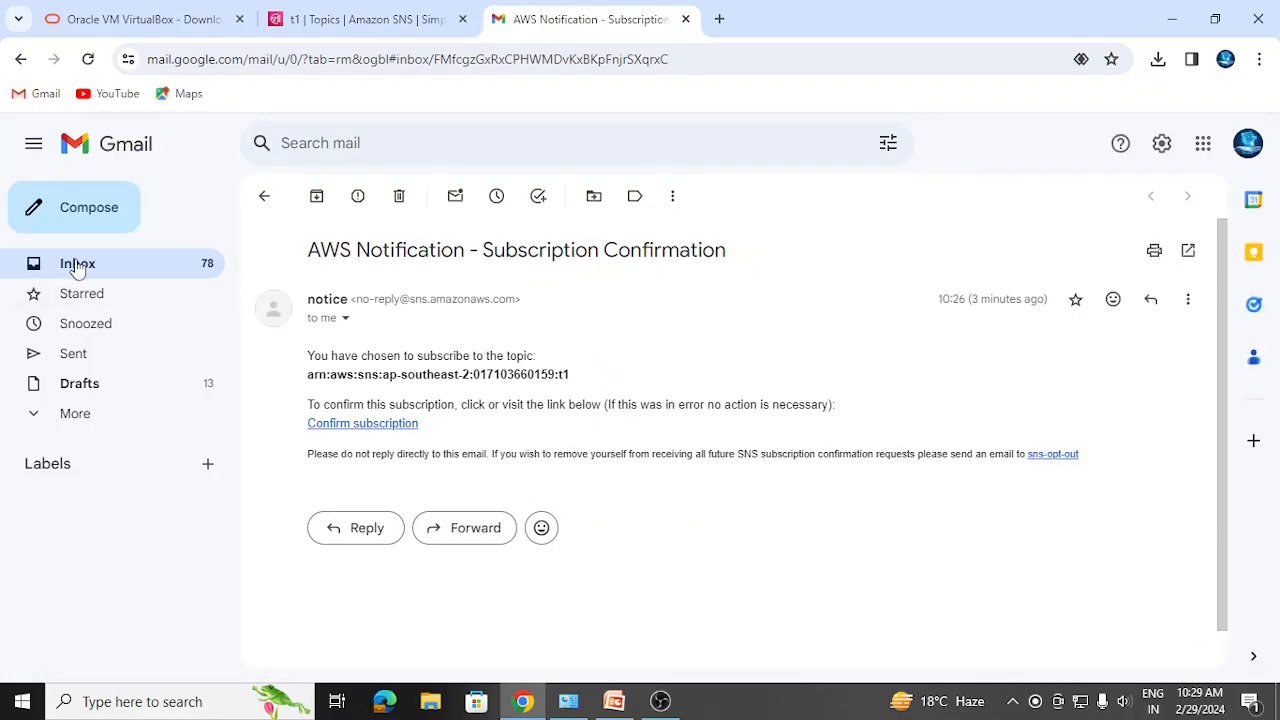
{"action": "left_click", "coordinate": [76, 265]}
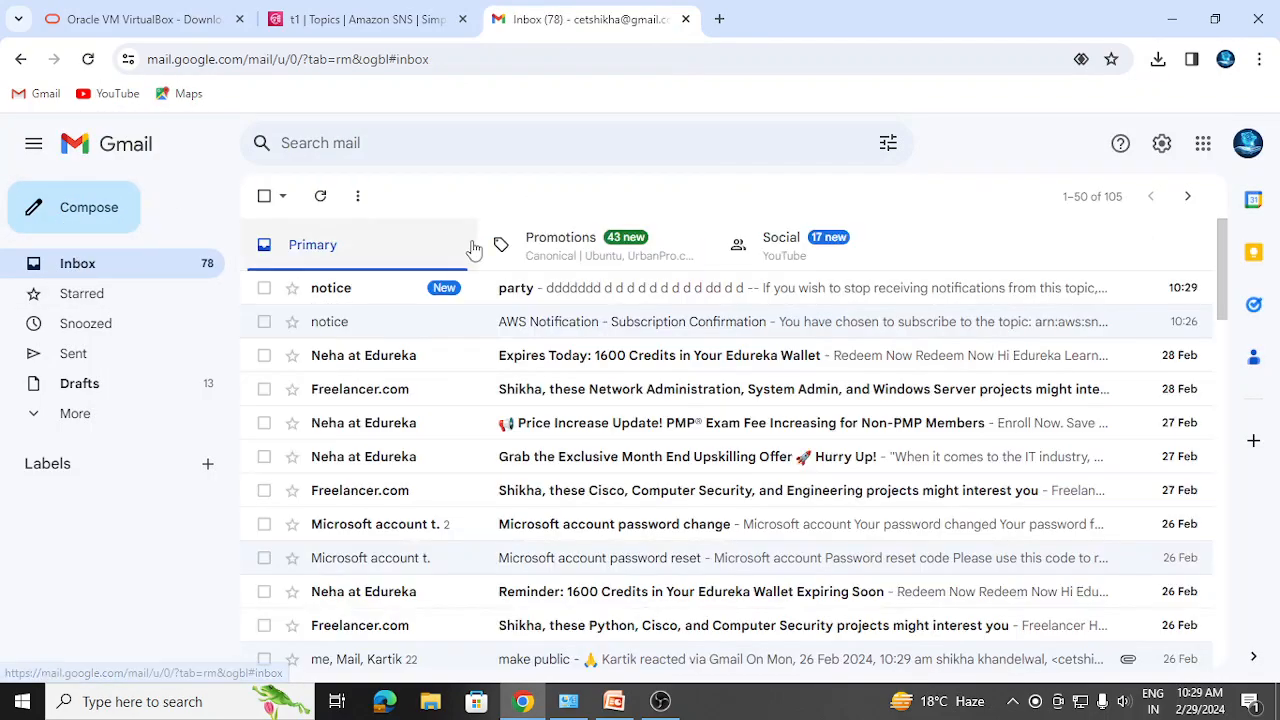
{"action": "left_click", "coordinate": [543, 290]}
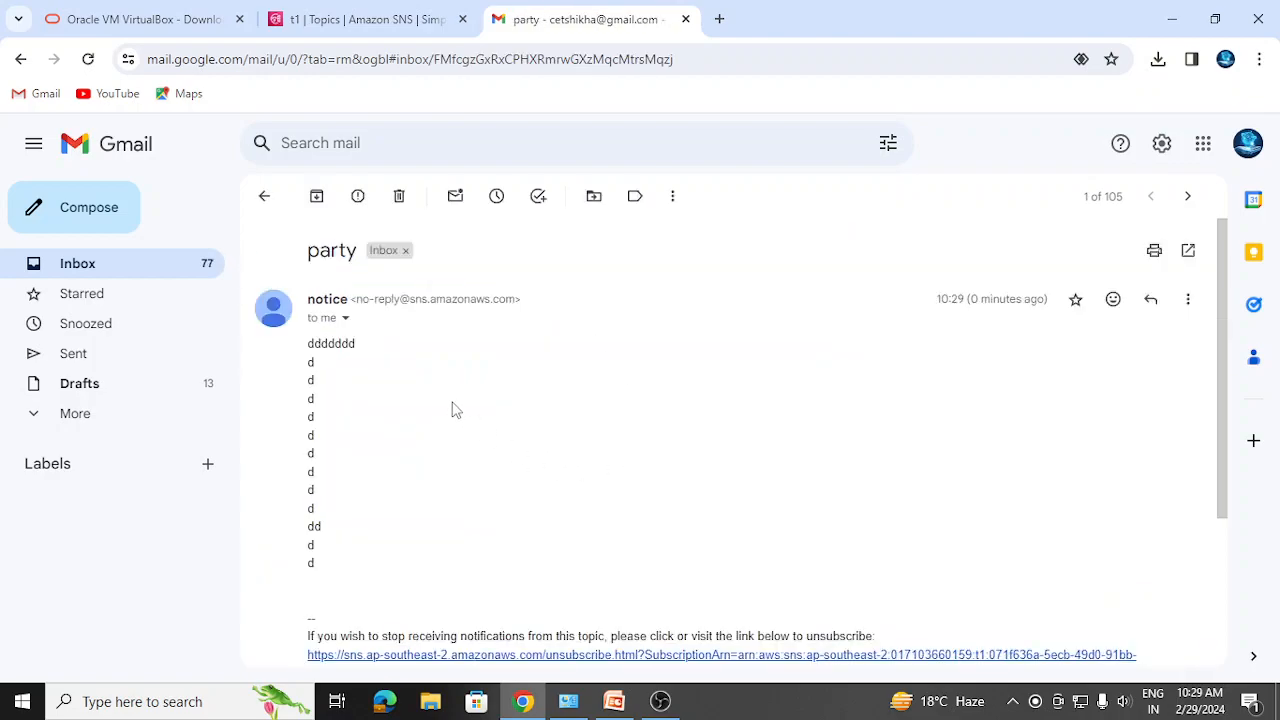
{"action": "left_click", "coordinate": [368, 20]}
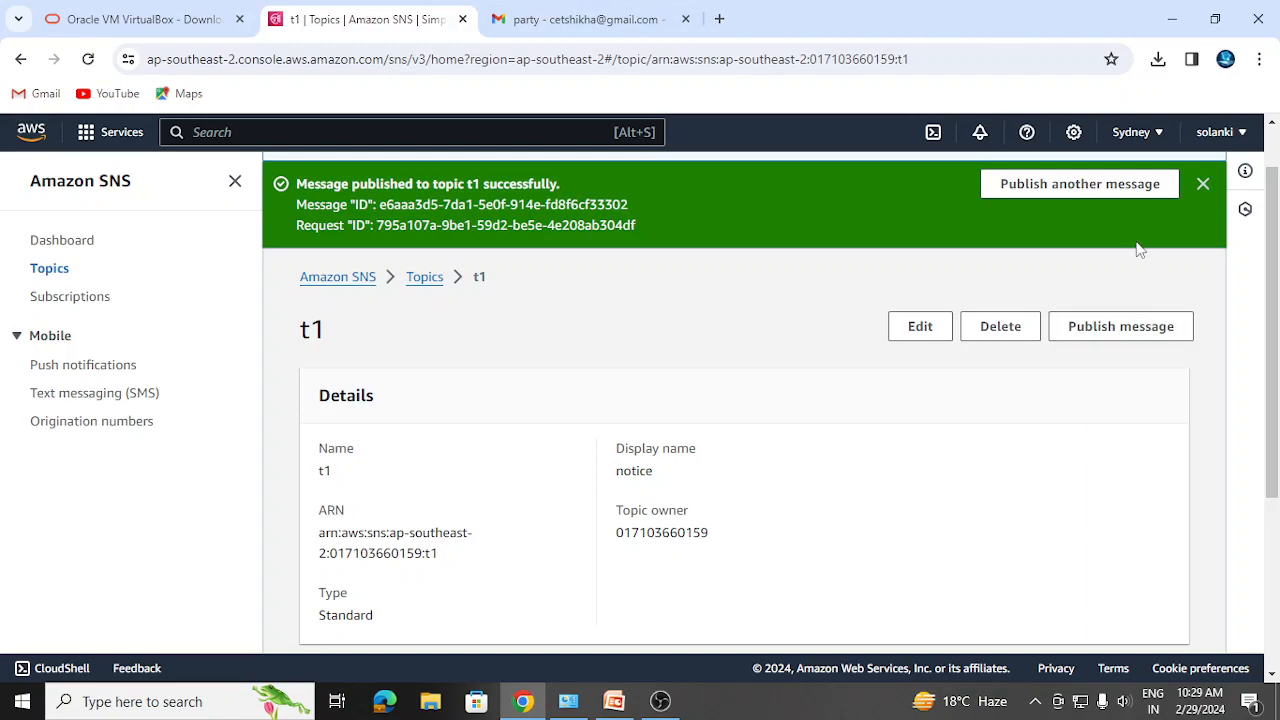
- Dismiss the message-published banner on t1 and bring OBS Studio to the front
{"action": "left_click", "coordinate": [1204, 188]}
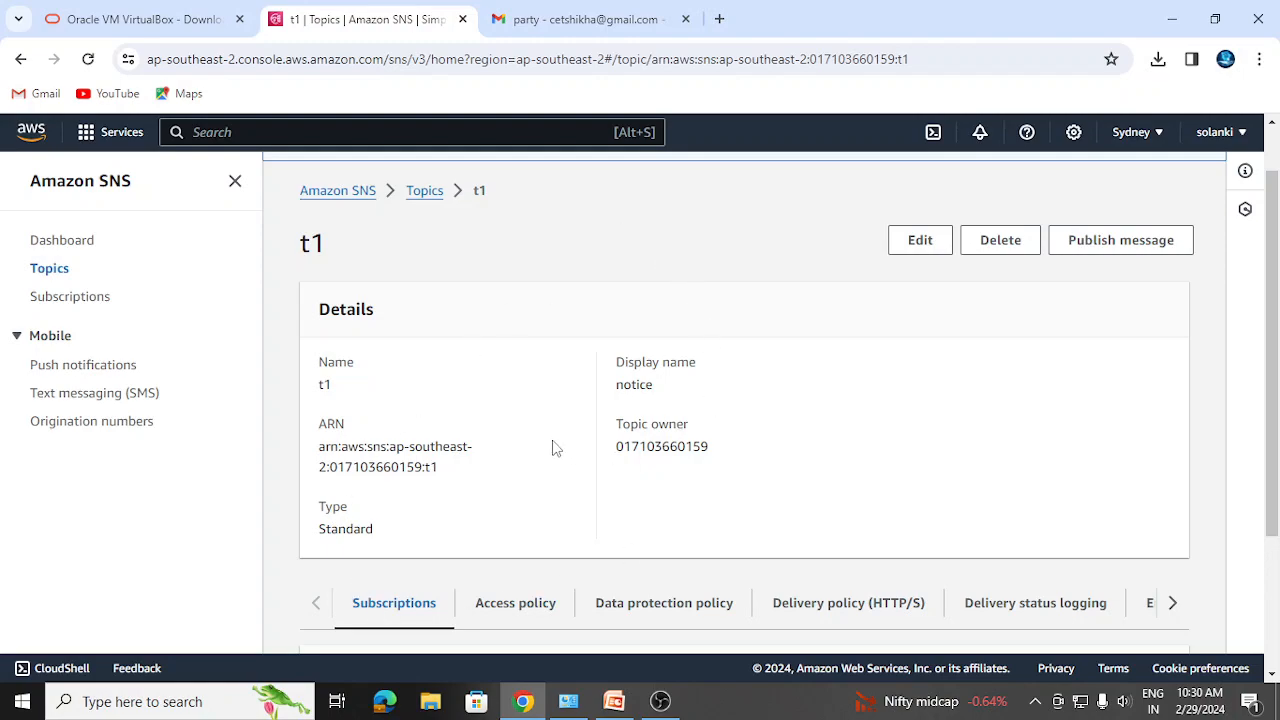
{"action": "mouse_move", "coordinate": [521, 712]}
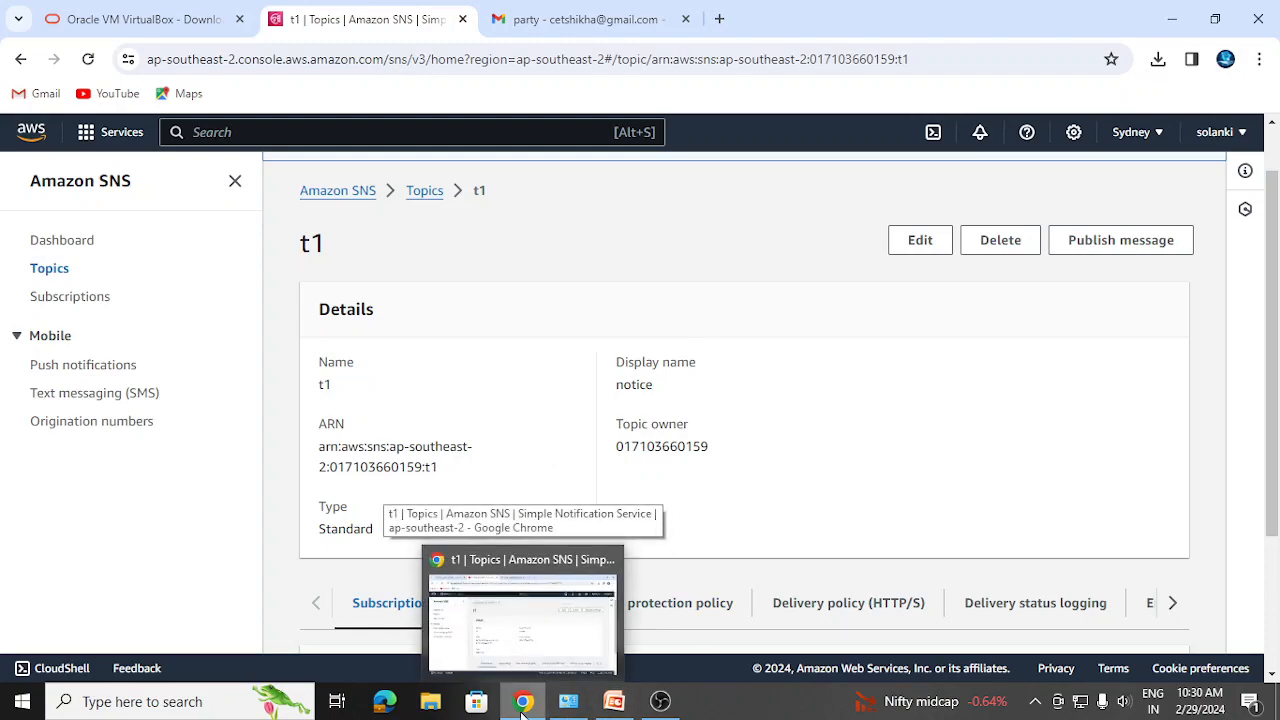
{"action": "left_click", "coordinate": [660, 701]}
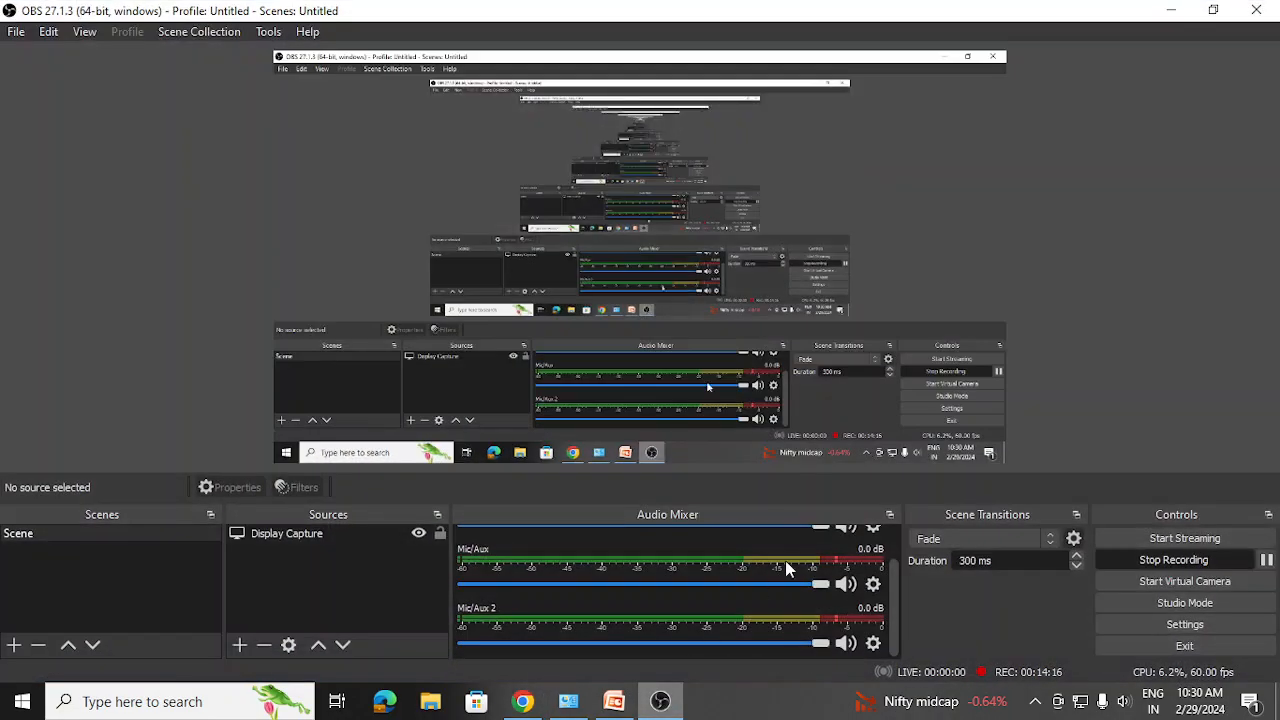